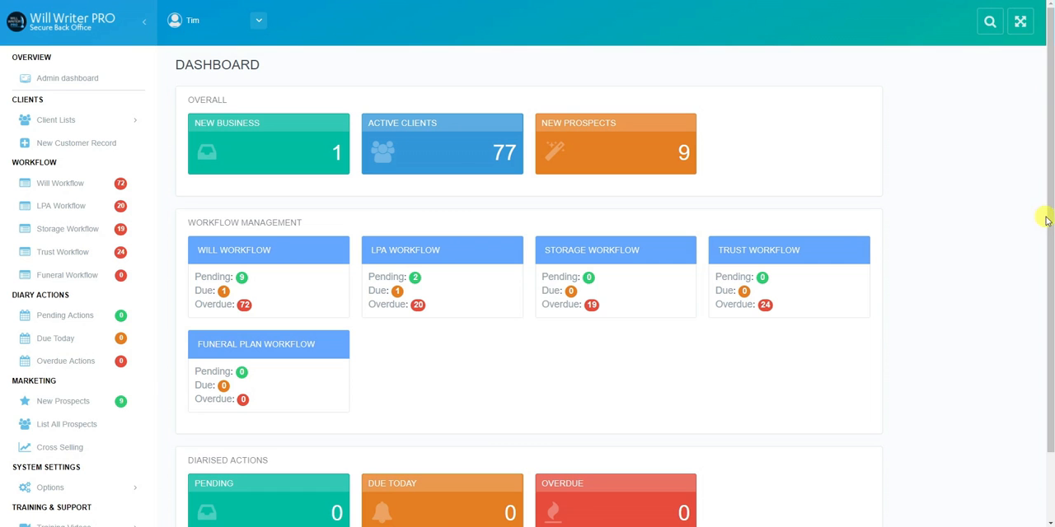
Open your user settings from the system options and review the contact, address and site login fields.
left_click_drag(1046, 217, 1048, 295)
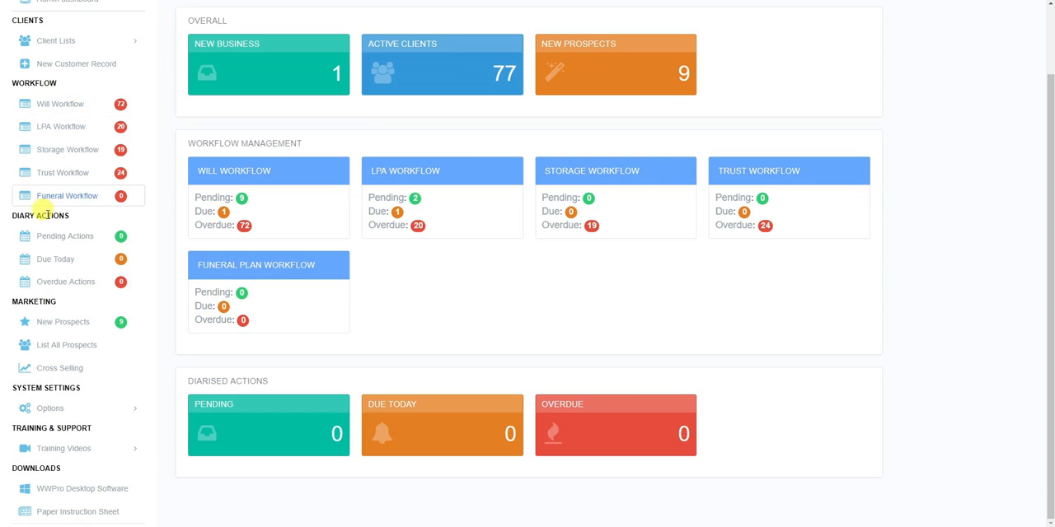
left_click(49, 409)
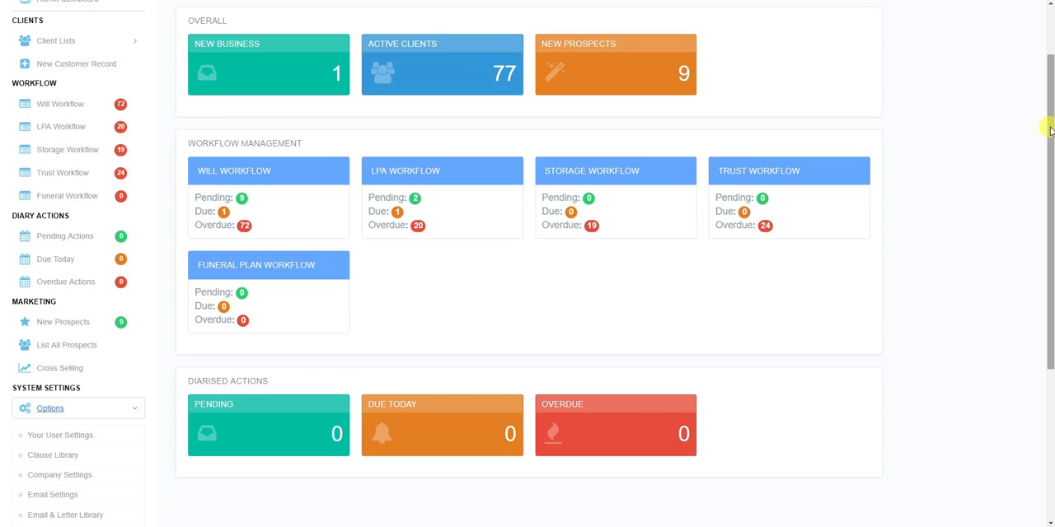
left_click_drag(1045, 131, 1049, 223)
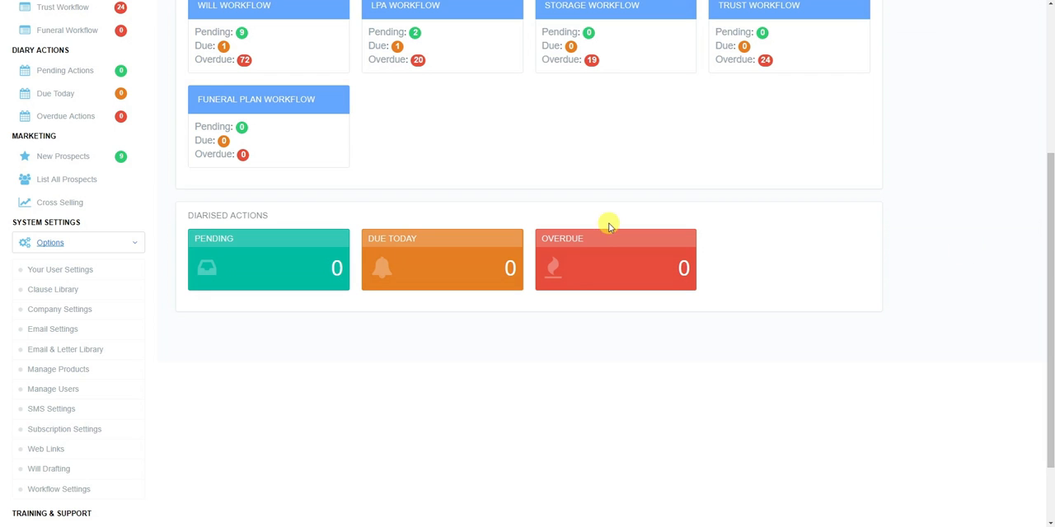
left_click(59, 274)
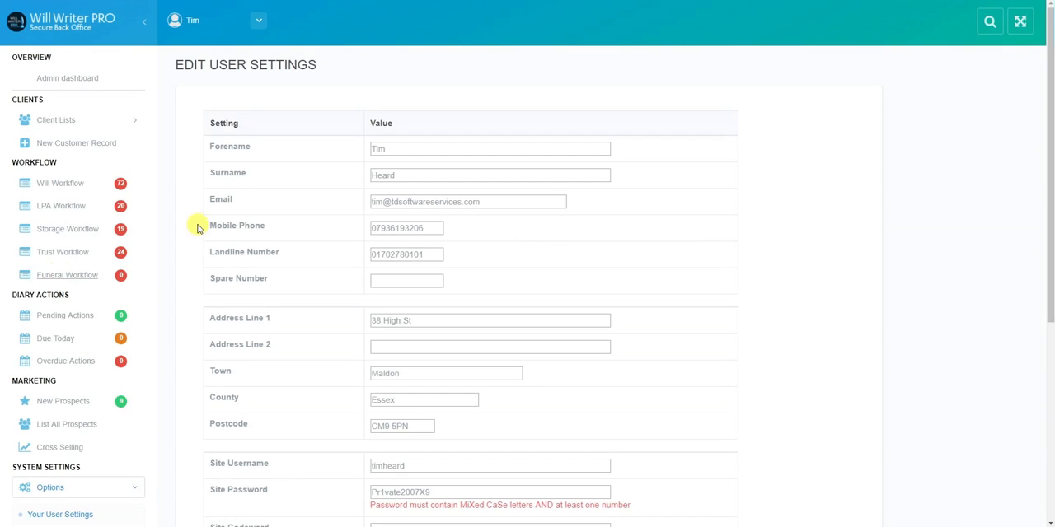
left_click_drag(1052, 130, 1052, 185)
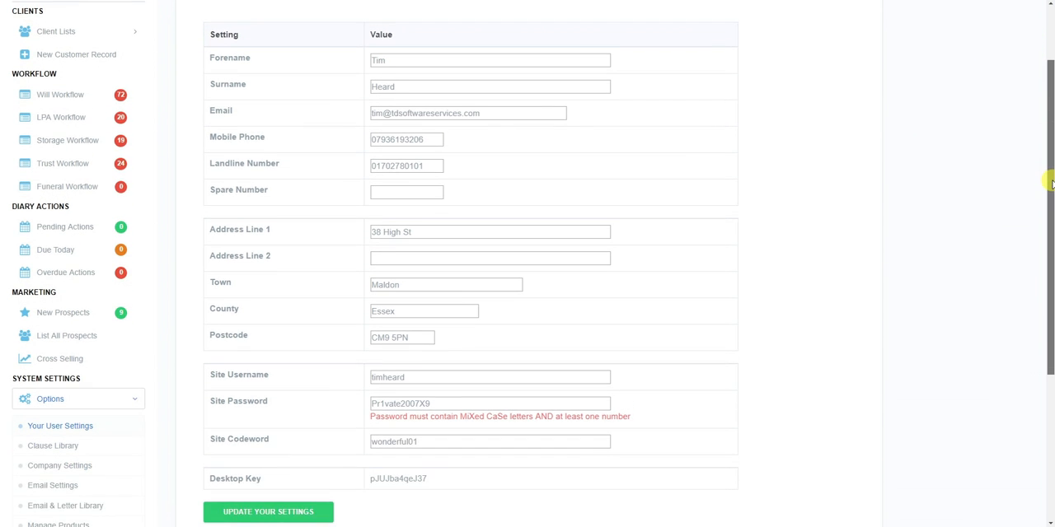
left_click(289, 513)
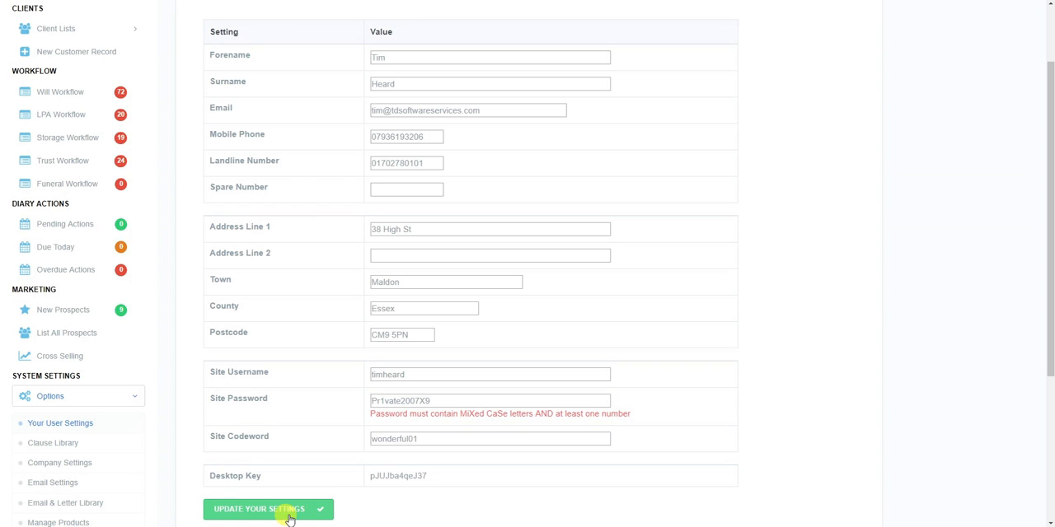
Start a new clause in the clause library with type Clause After Funeral Wishes and title "test clause".
left_click(73, 448)
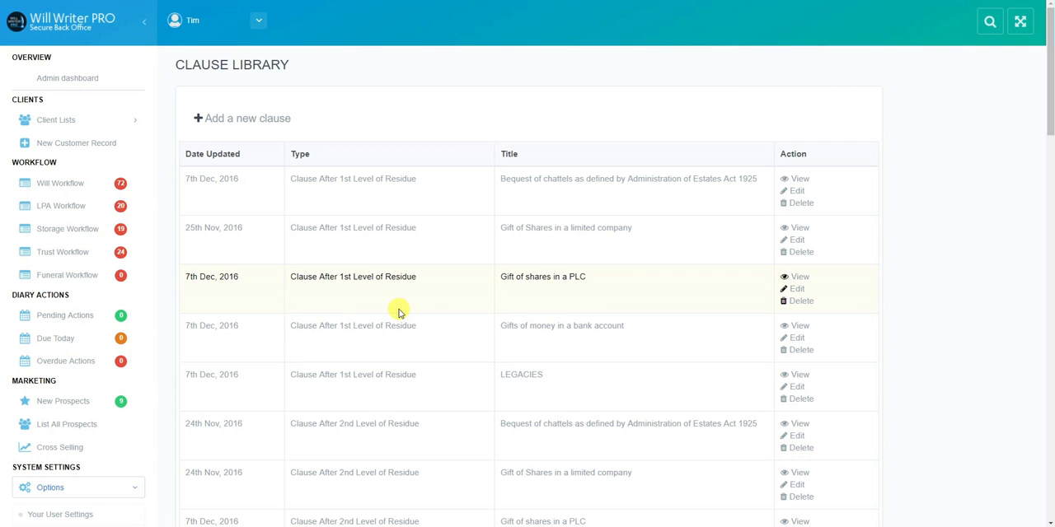
left_click(287, 124)
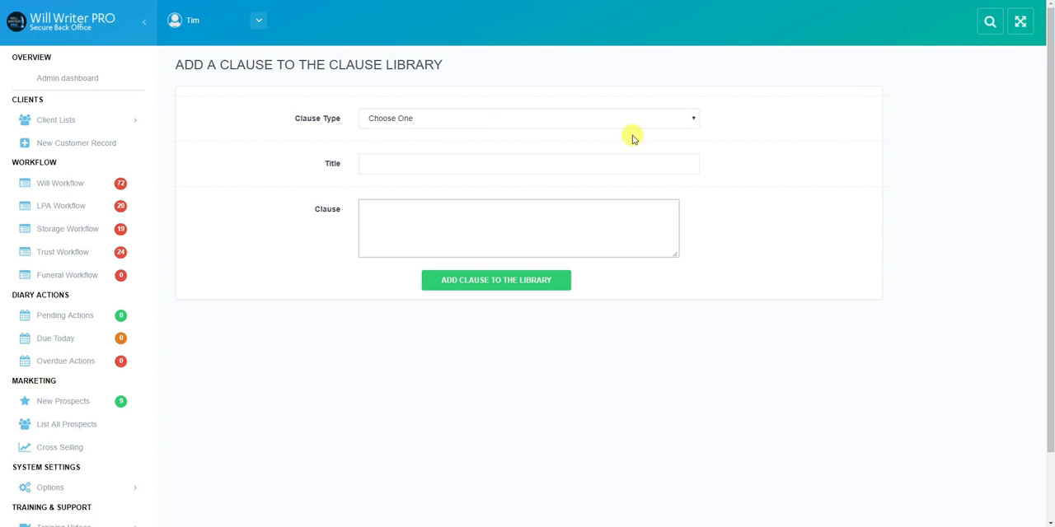
left_click(693, 119)
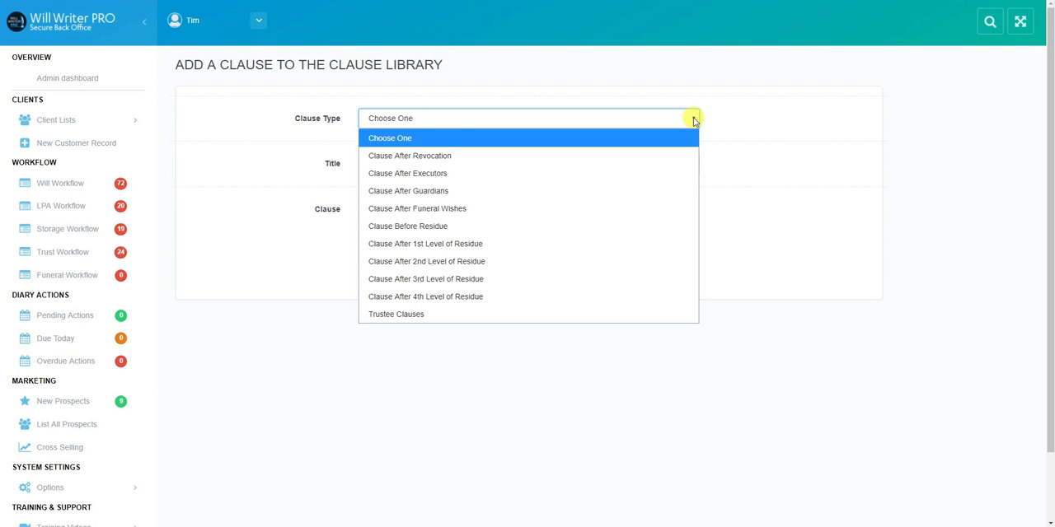
left_click(620, 209)
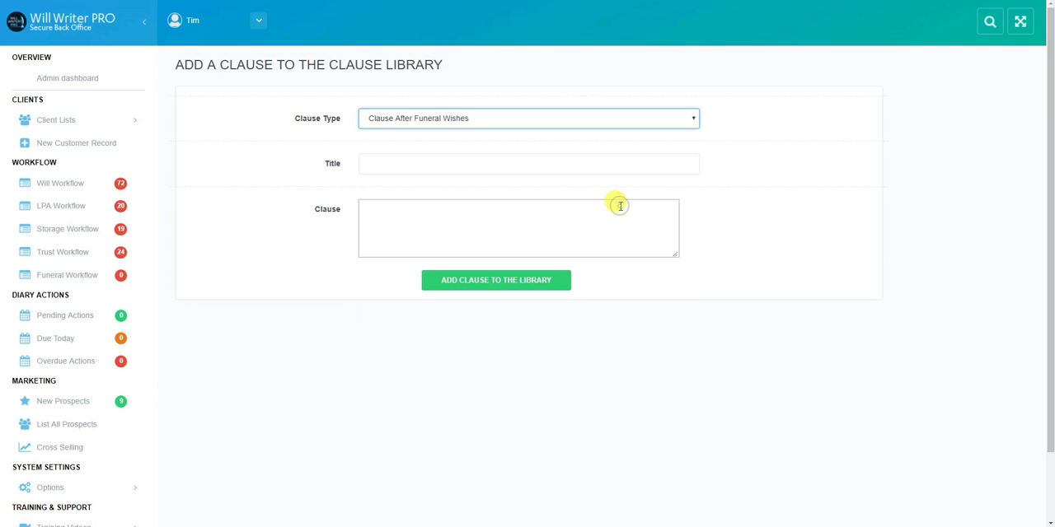
left_click(370, 162)
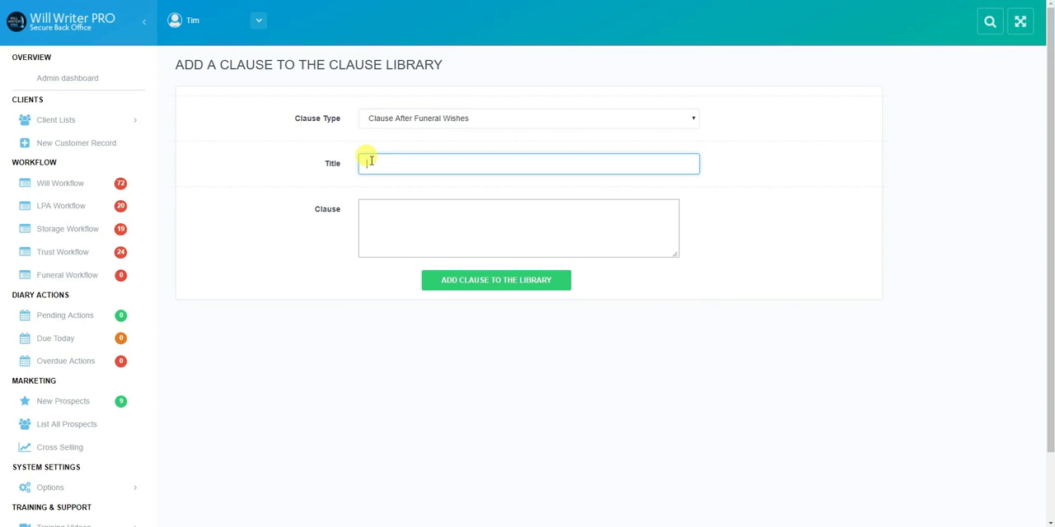
type("test clause")
Enter the clause text "I give to {{...}} my {{...}}" with long dotted placeholders and add the clause to the library.
left_click(372, 210)
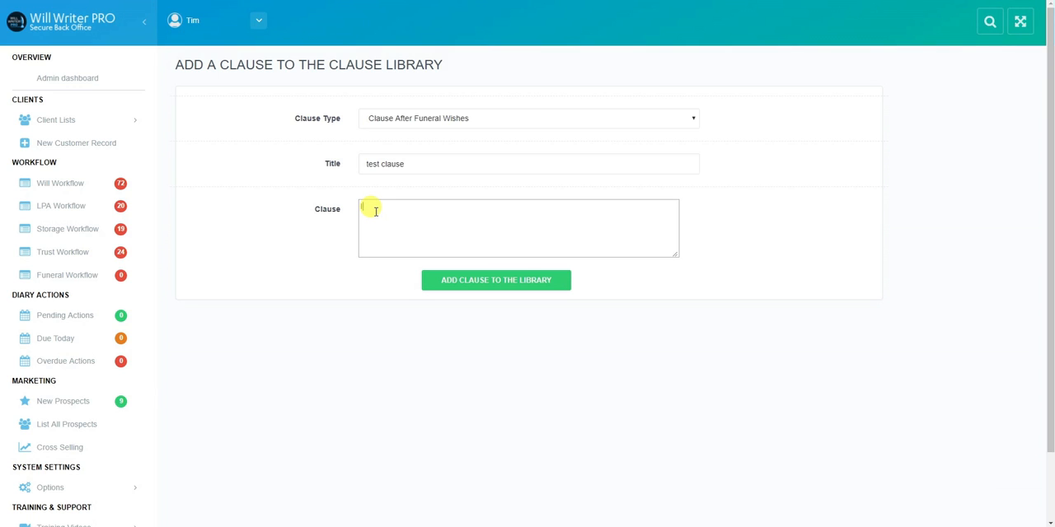
type("I give to {{.............................}} my {{...........................}}")
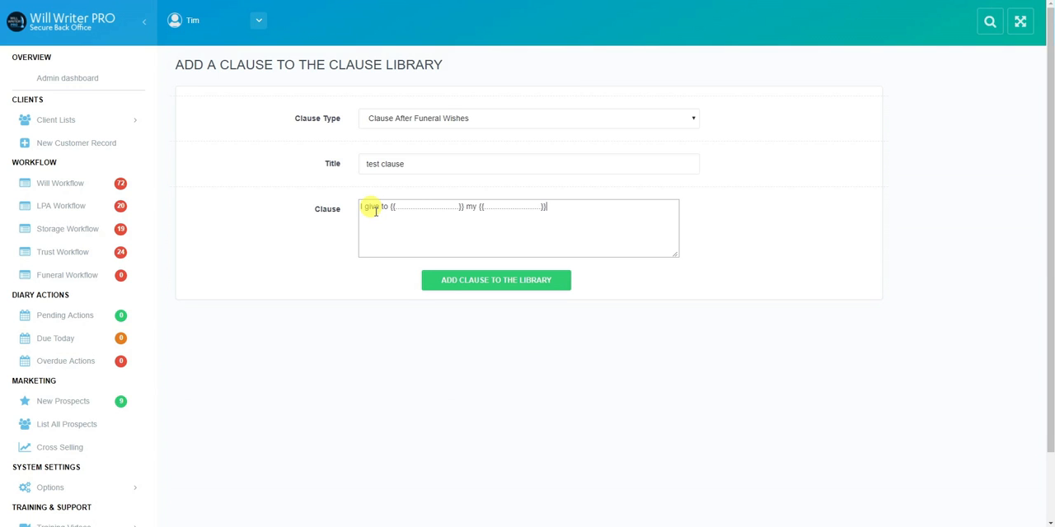
left_click(480, 283)
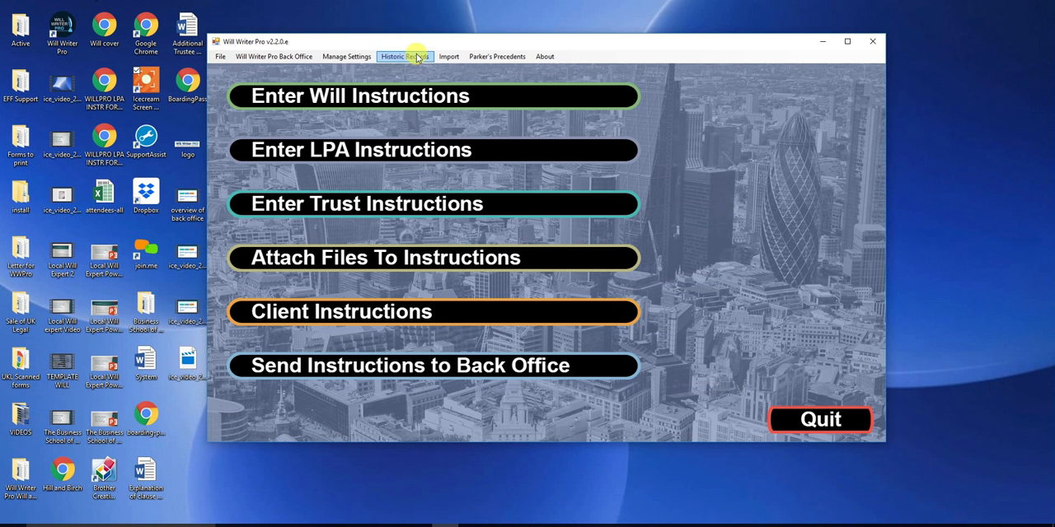
In the Will Writer Pro desktop software, synchronise the bespoke clauses and acknowledge the result.
left_click(447, 58)
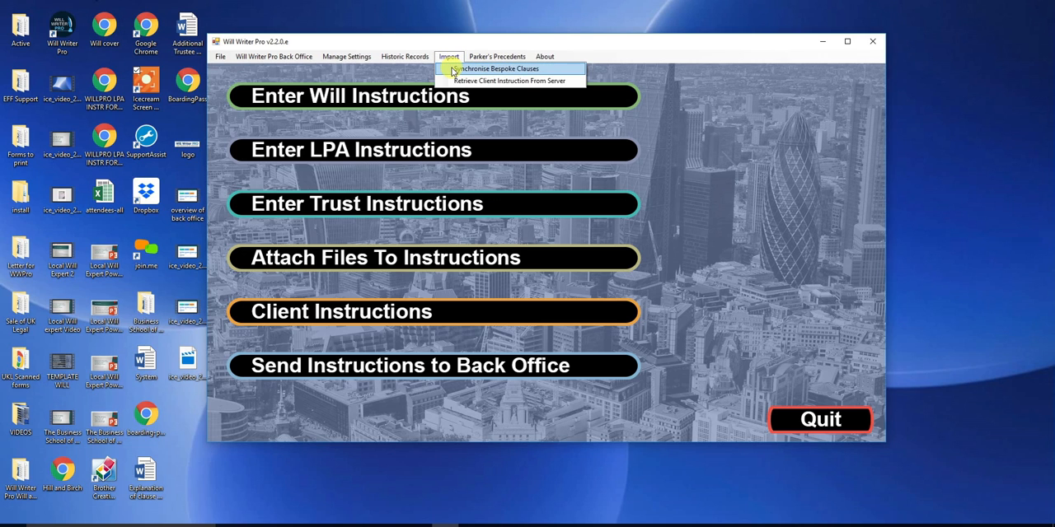
left_click(452, 69)
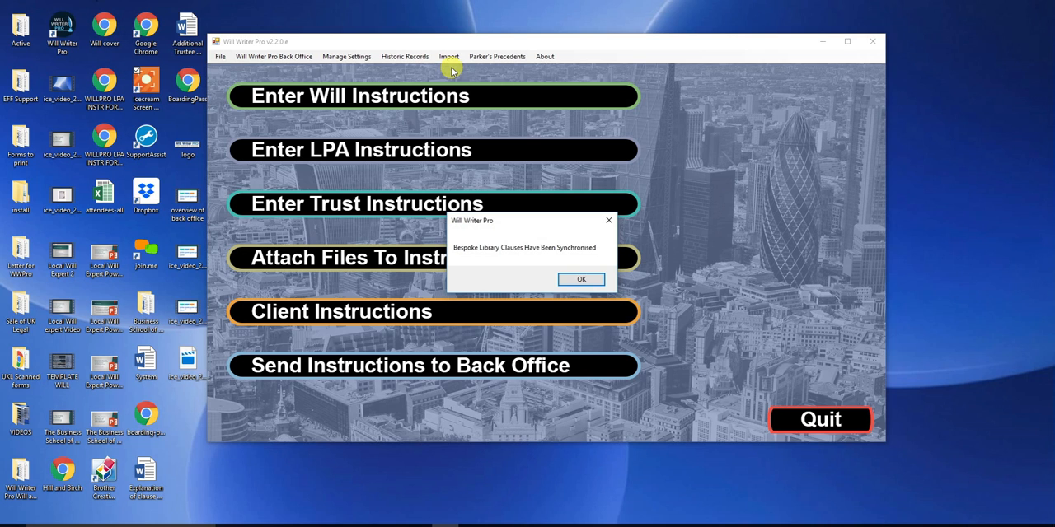
left_click(574, 280)
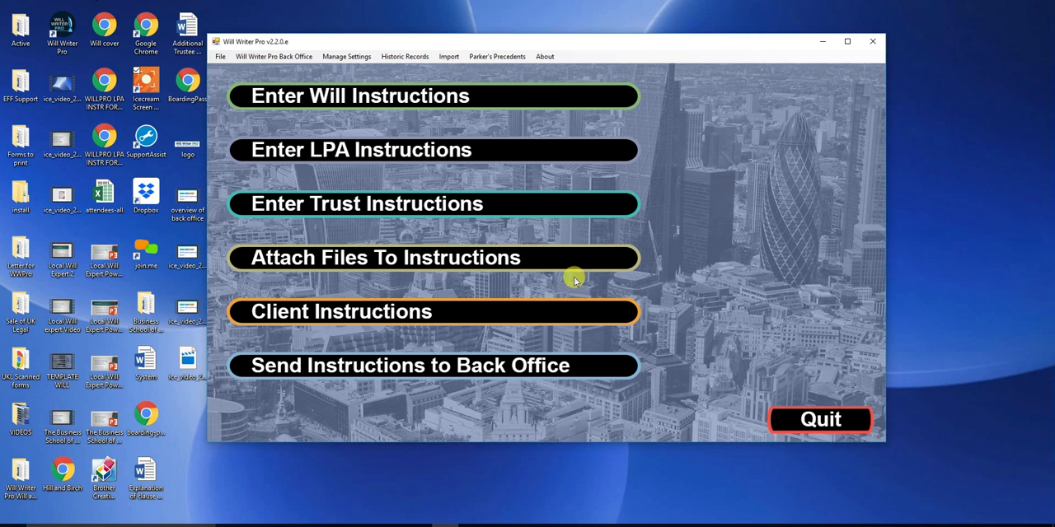
Open the will instruction dated 07/11/2017 from the client instructions and go to its bespoke clauses.
left_click(499, 317)
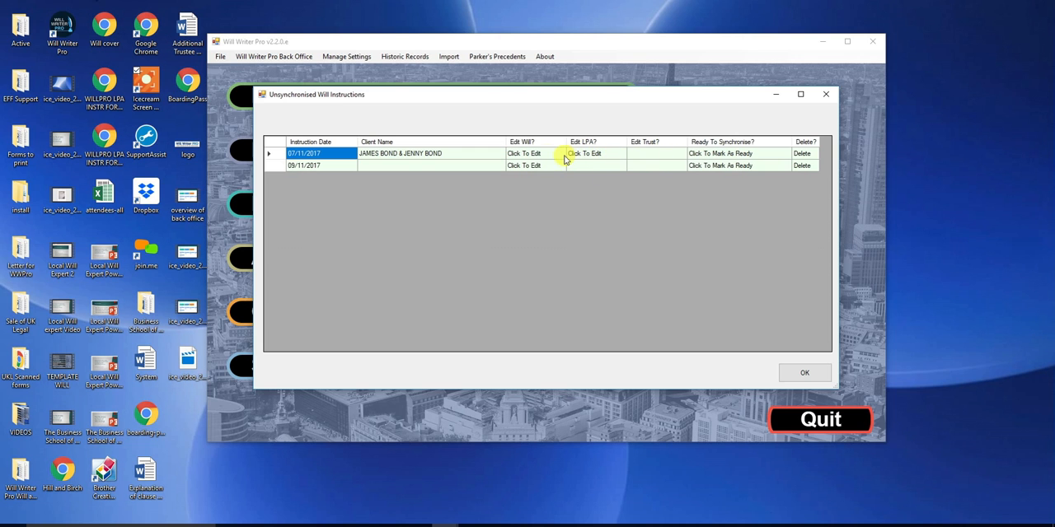
left_click(534, 156)
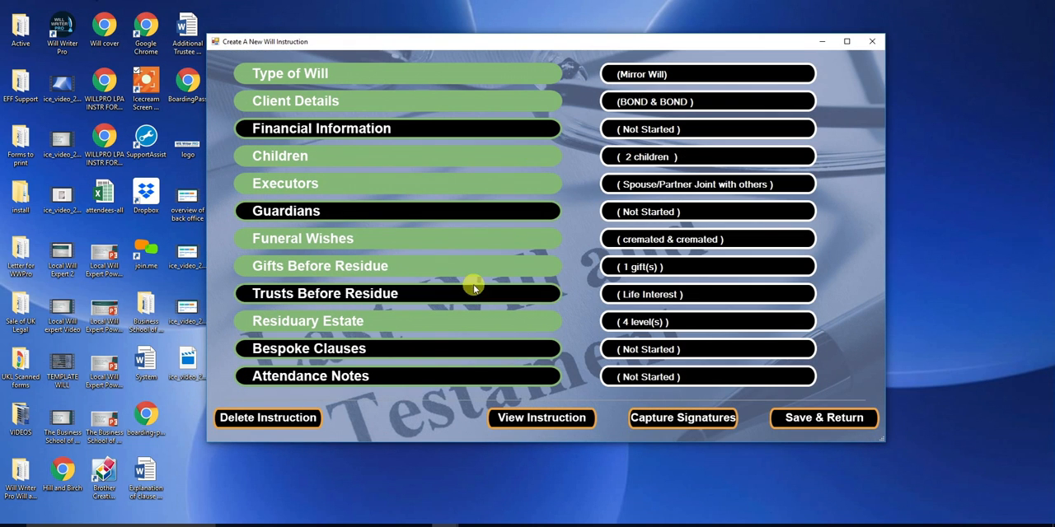
left_click(426, 348)
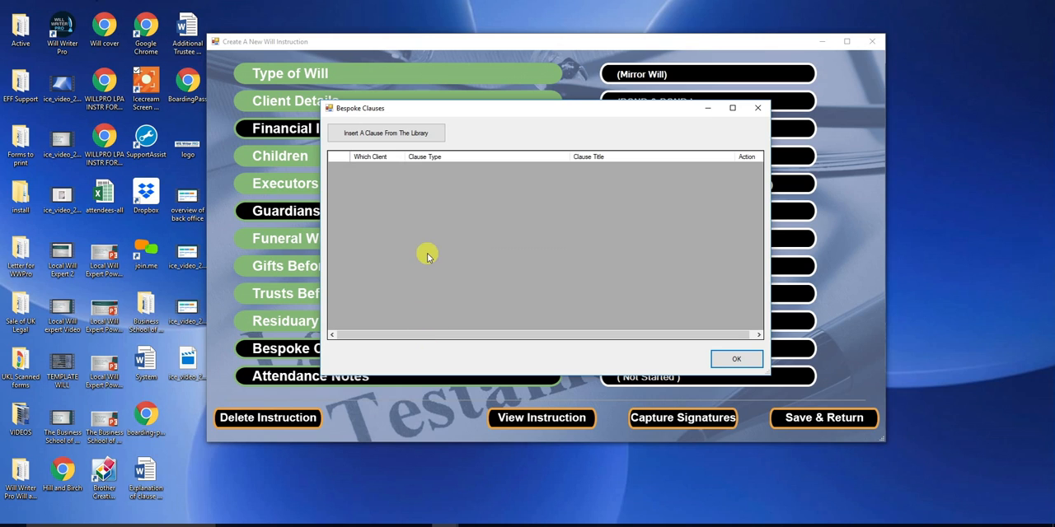
Insert the library clause "test clause" of type Clause After Funeral Wishes, applied to Both, and close the bespoke clauses list.
left_click(422, 134)
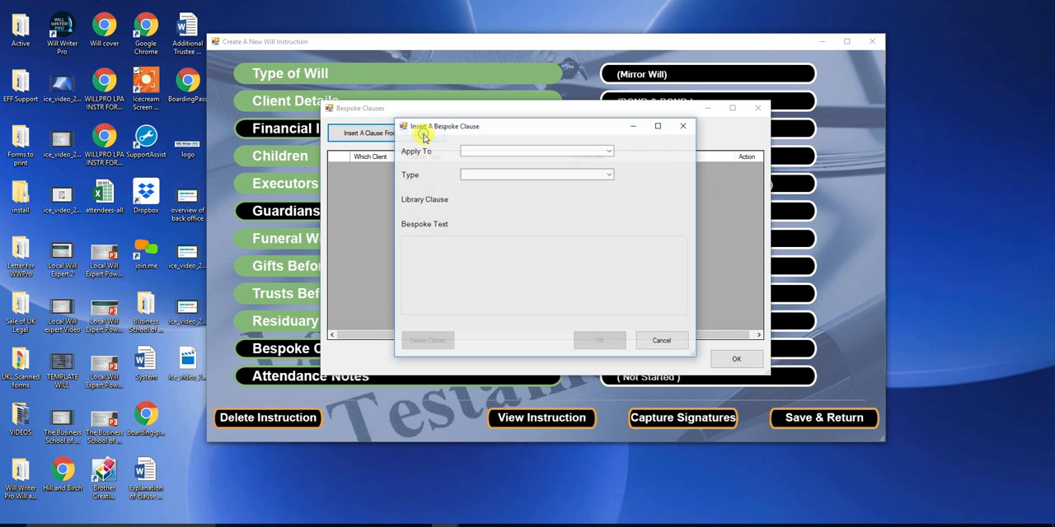
left_click(609, 151)
left_click(599, 162)
left_click(611, 174)
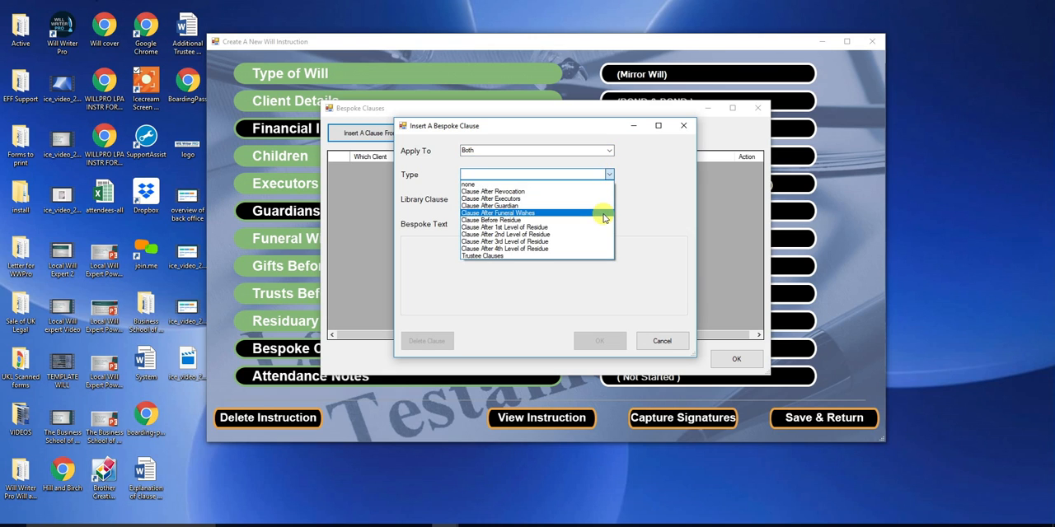
left_click(604, 213)
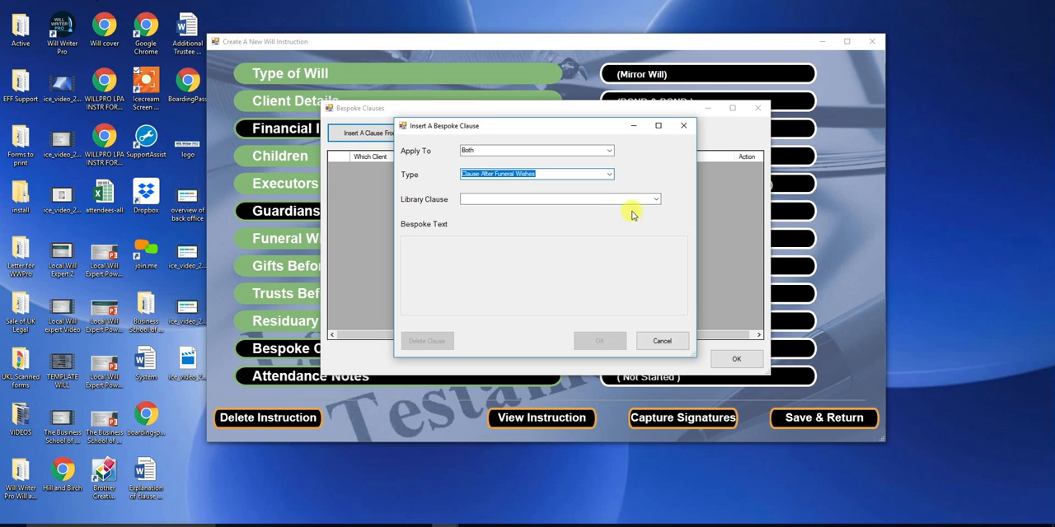
left_click(655, 200)
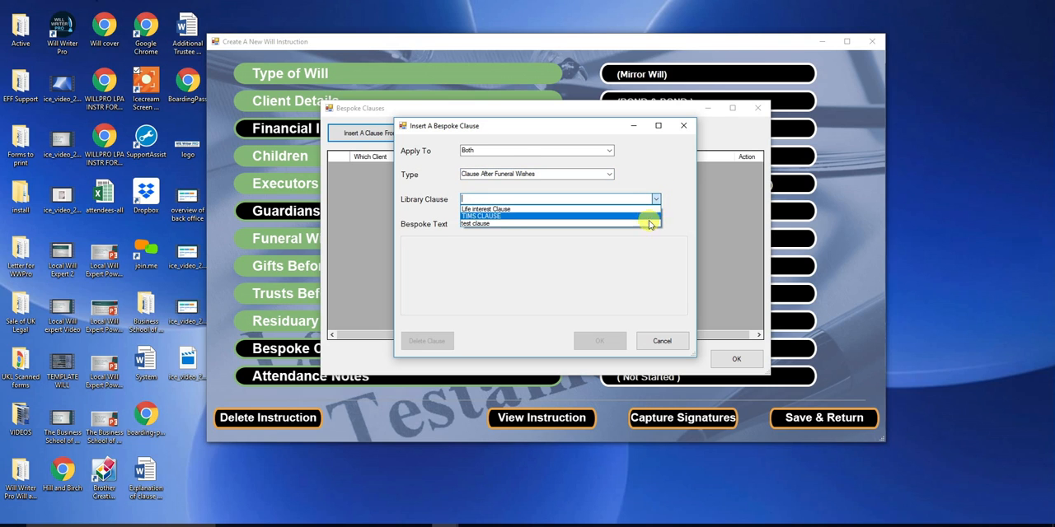
left_click(647, 224)
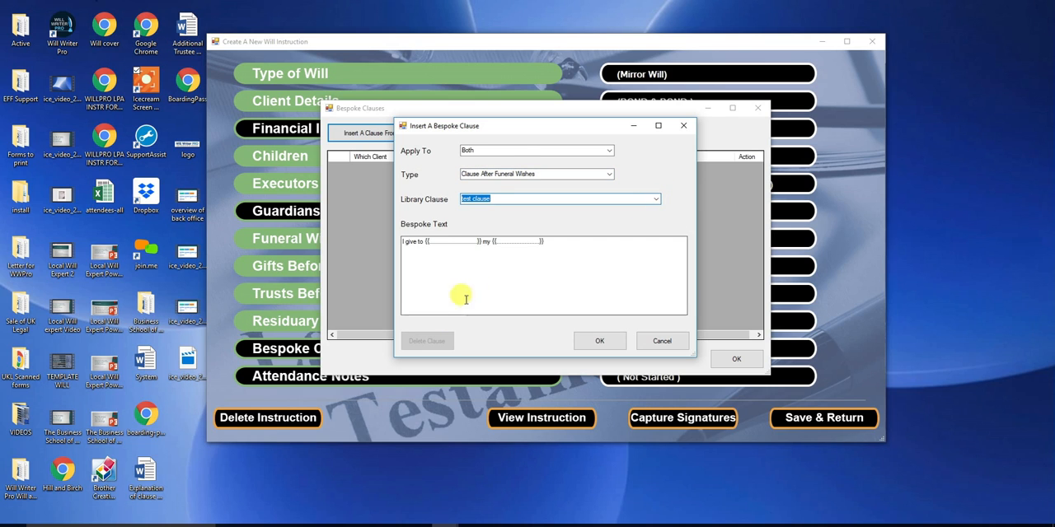
left_click(601, 345)
left_click(726, 359)
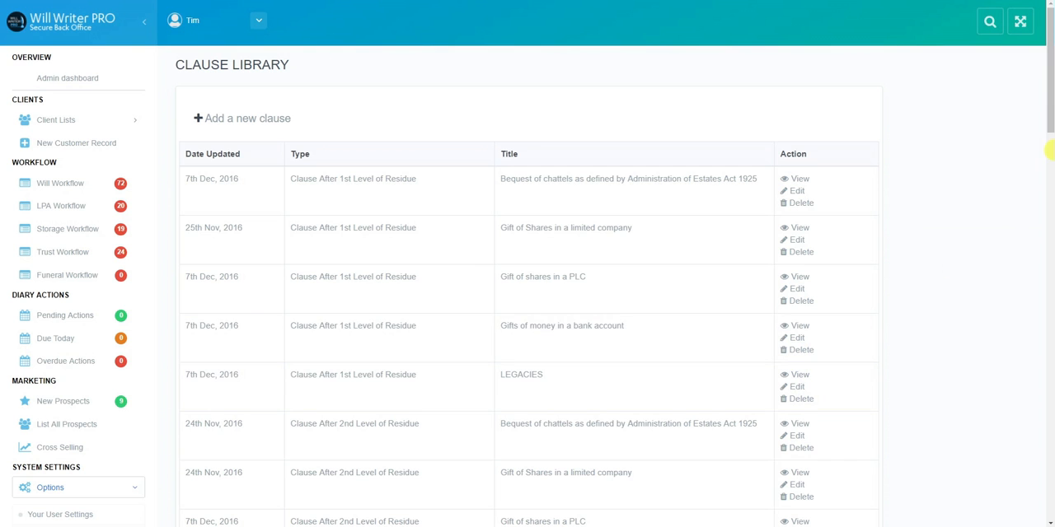
In the web back office, review the company settings, including the letterhead logo, and the email server settings.
left_click_drag(1051, 112, 1050, 165)
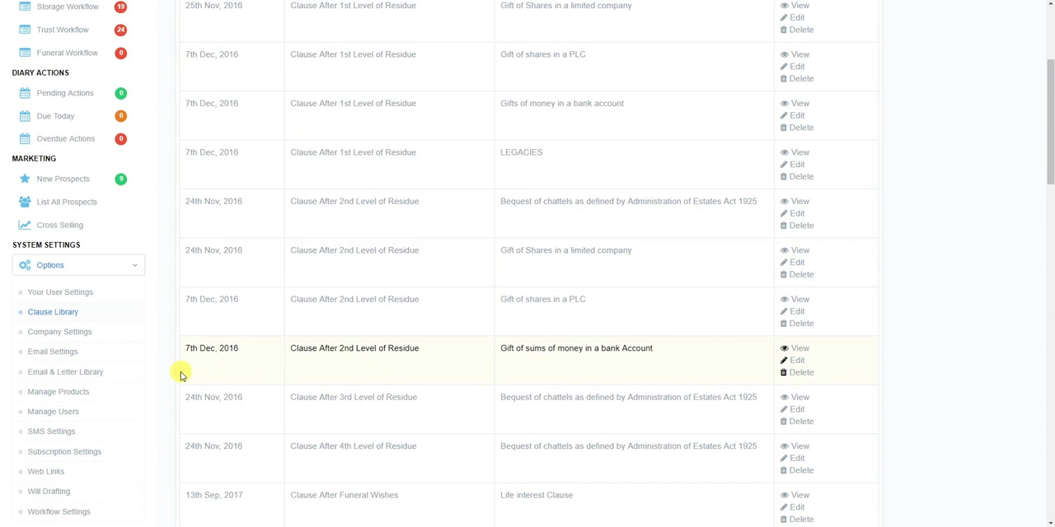
left_click(83, 337)
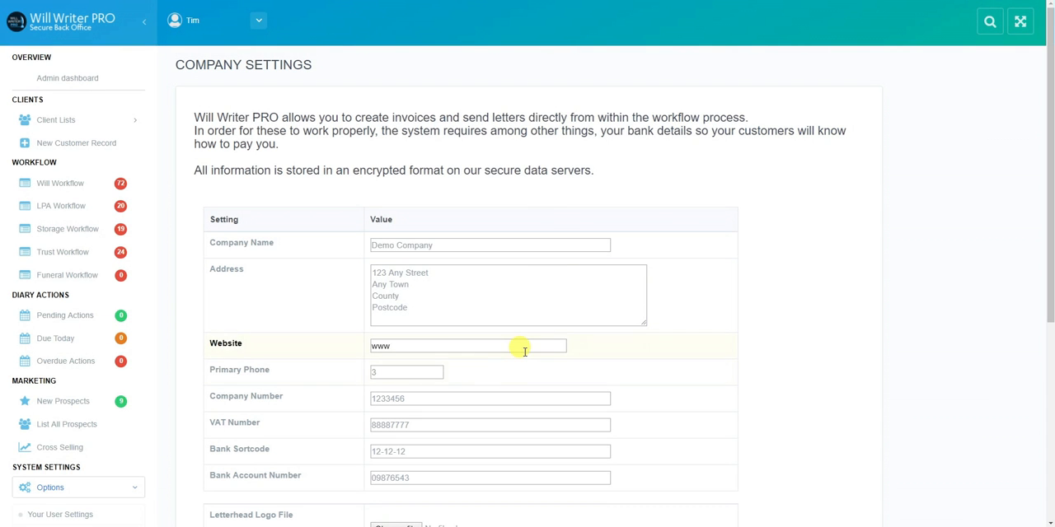
left_click_drag(1050, 175, 1052, 232)
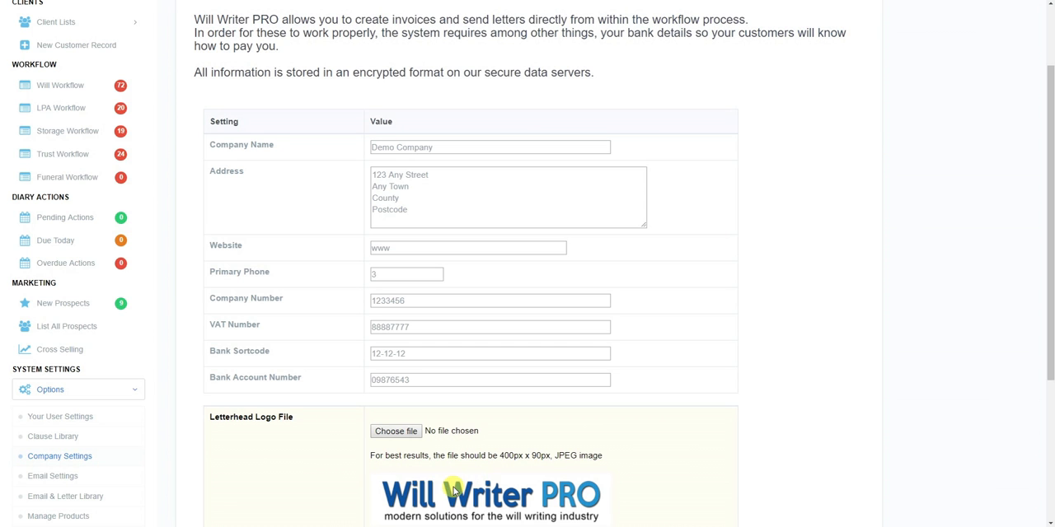
left_click(64, 485)
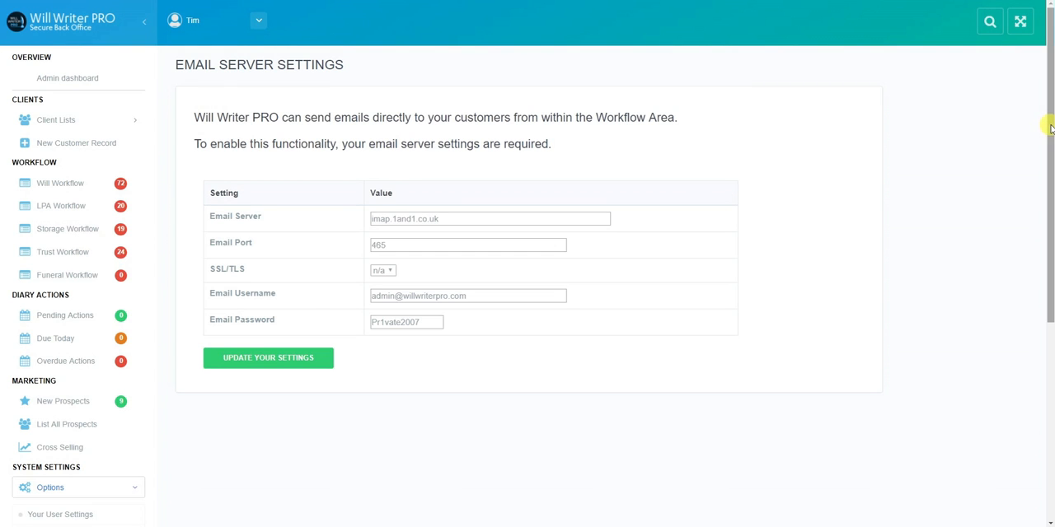
left_click_drag(1048, 129, 1047, 141)
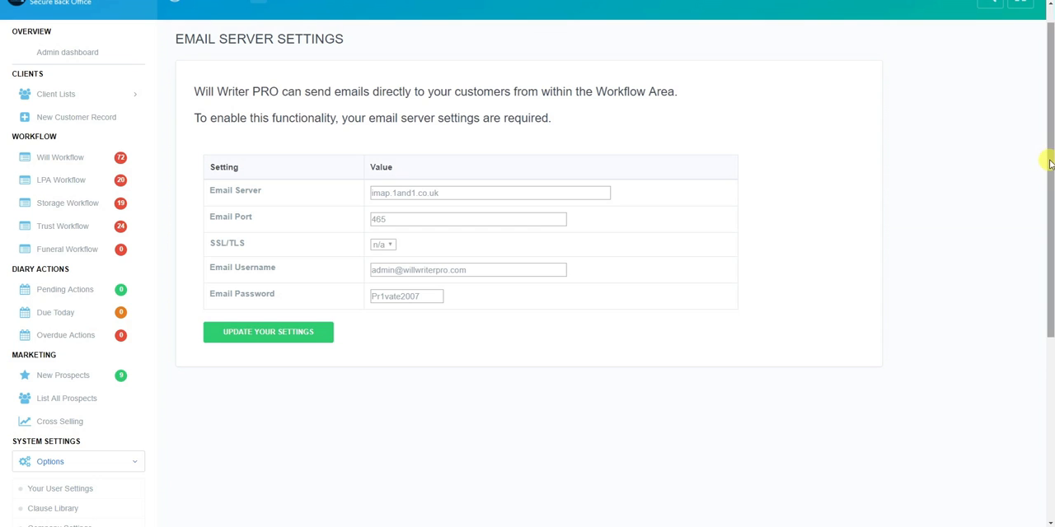
Open the email and letter library, view the LPA stage templates, and return to the Wills stages.
left_click_drag(1050, 160, 1050, 287)
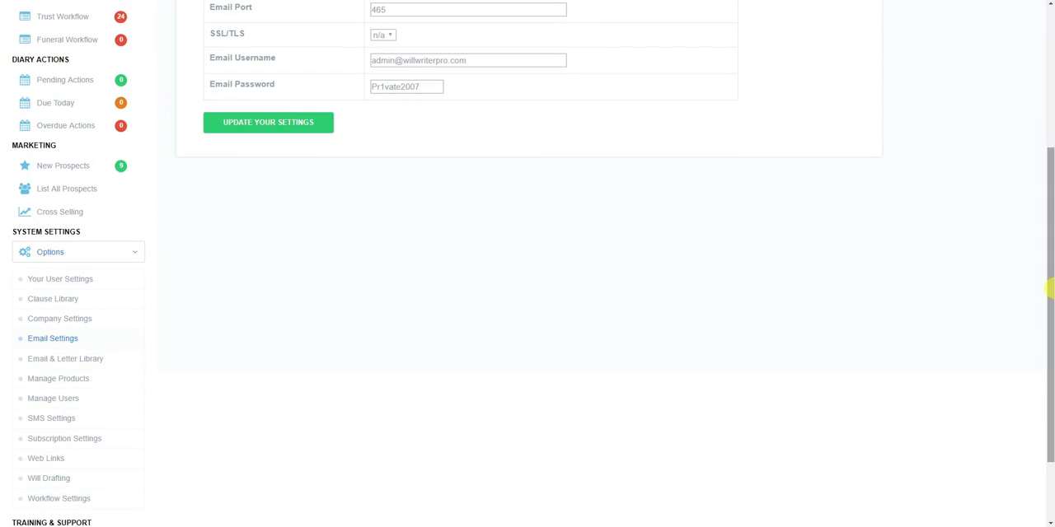
left_click(87, 360)
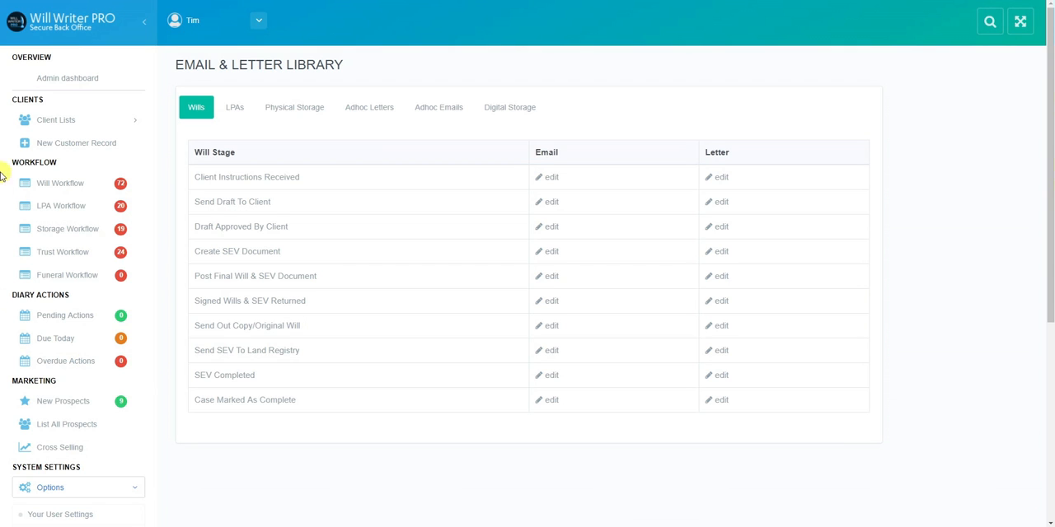
left_click(234, 107)
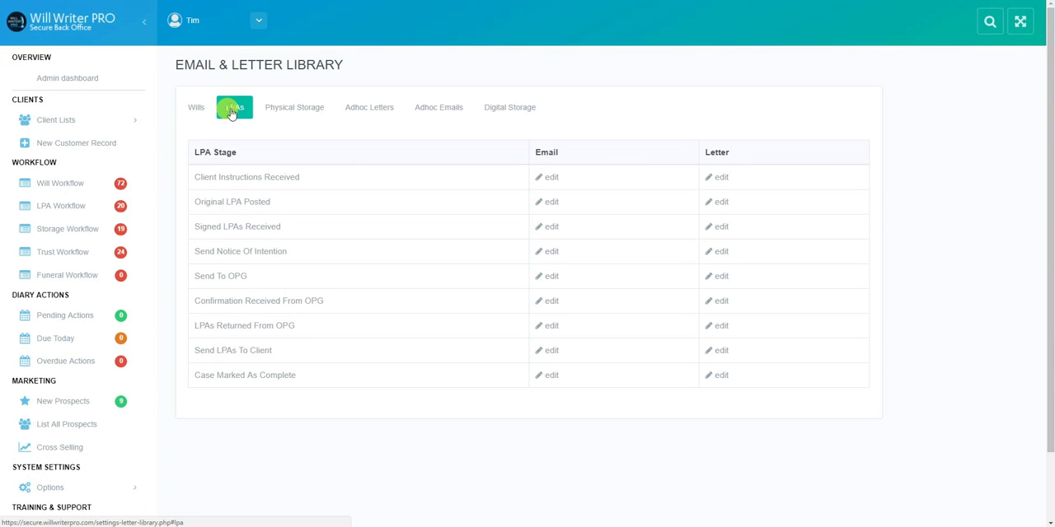
left_click(198, 111)
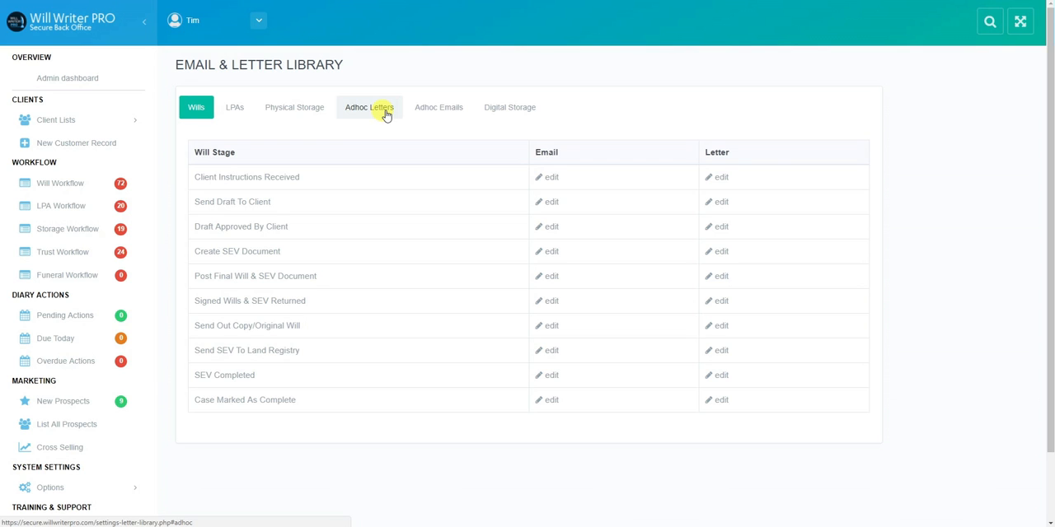
Remove the surplus full stop after "signing" in the Send Draft To Client will stage email template and save the update.
left_click(551, 203)
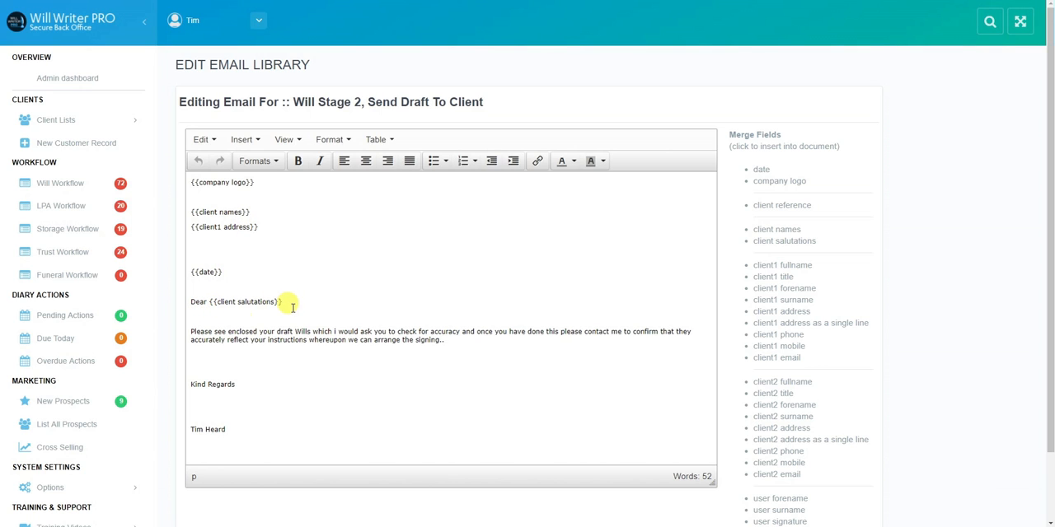
double_click(221, 332)
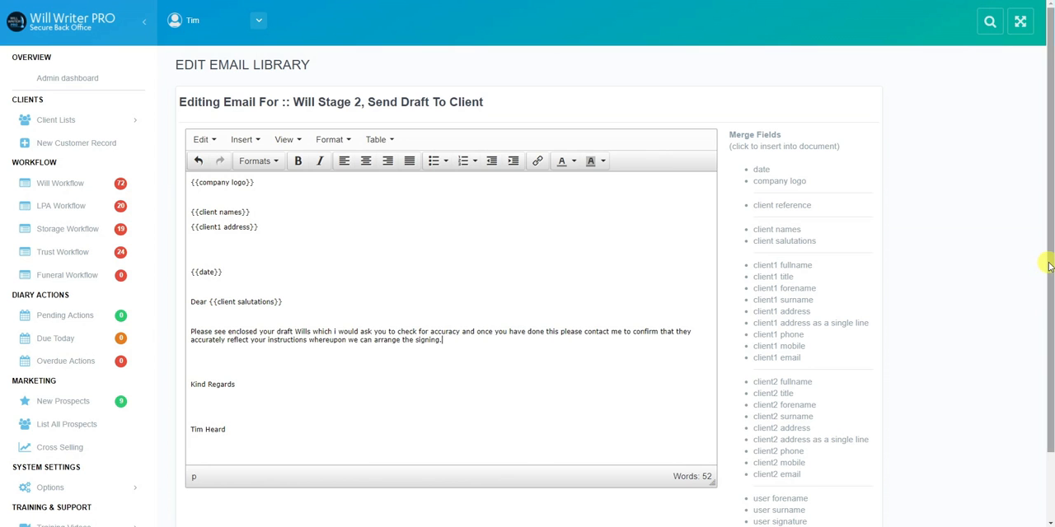
left_click_drag(1051, 266, 1050, 320)
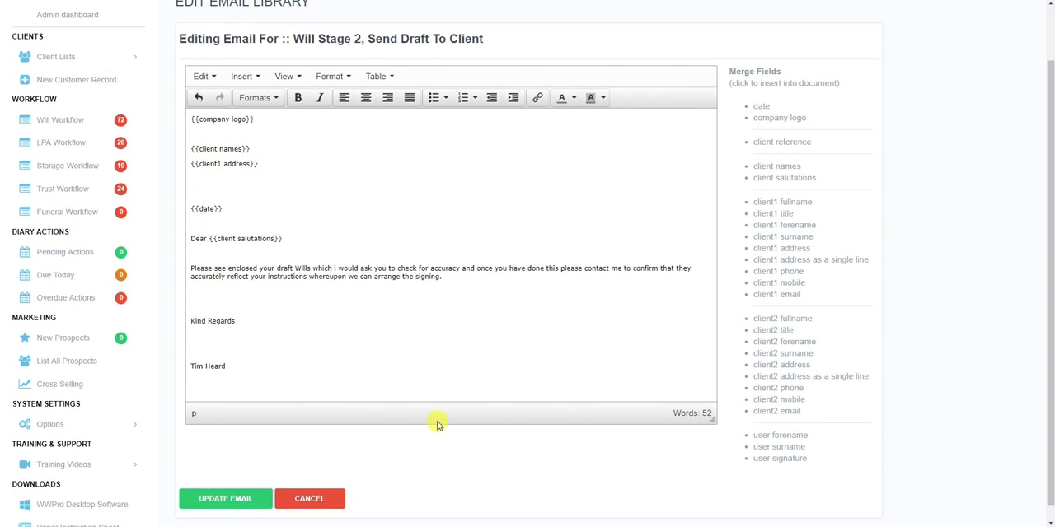
left_click(223, 500)
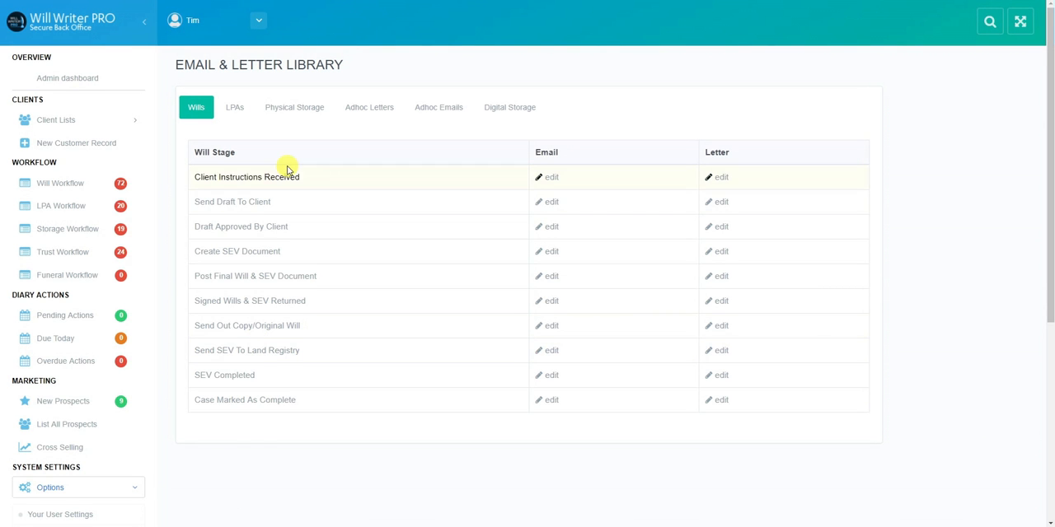
Search the clients by surname and open the details of the first matching record.
left_click(988, 26)
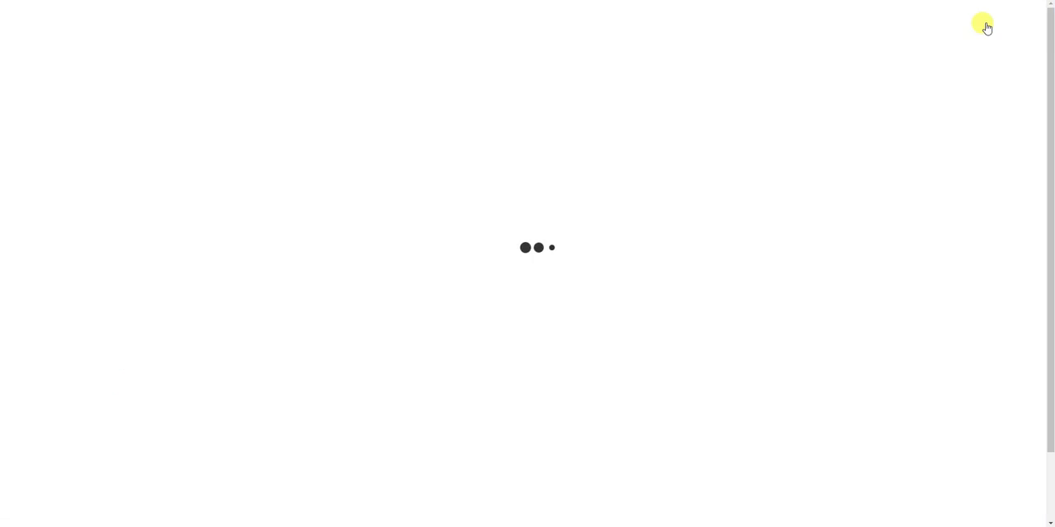
left_click(329, 107)
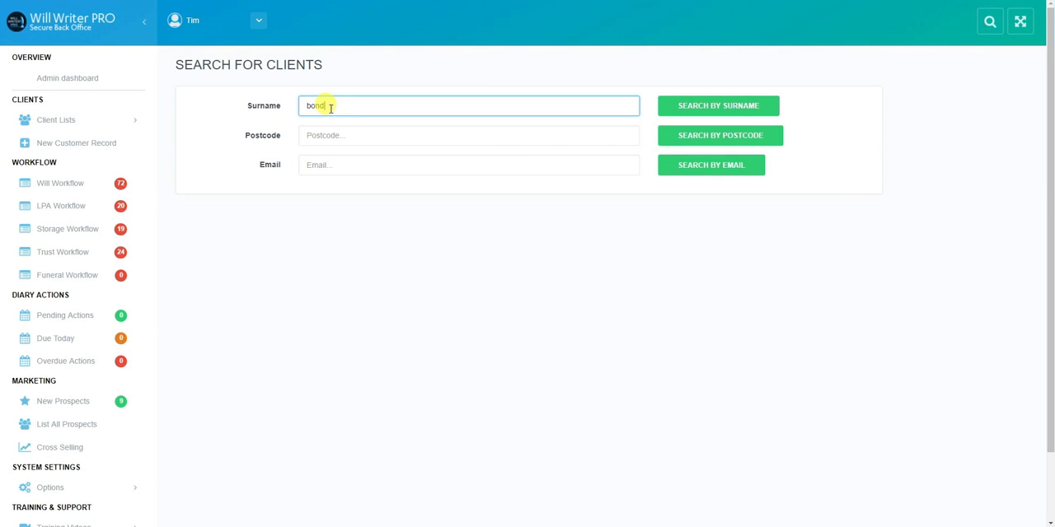
left_click(718, 105)
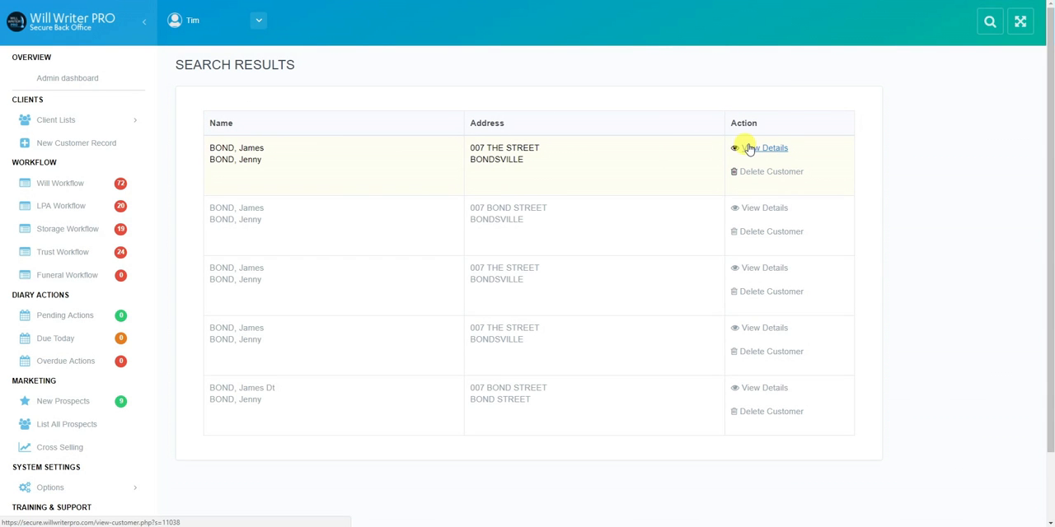
left_click(749, 149)
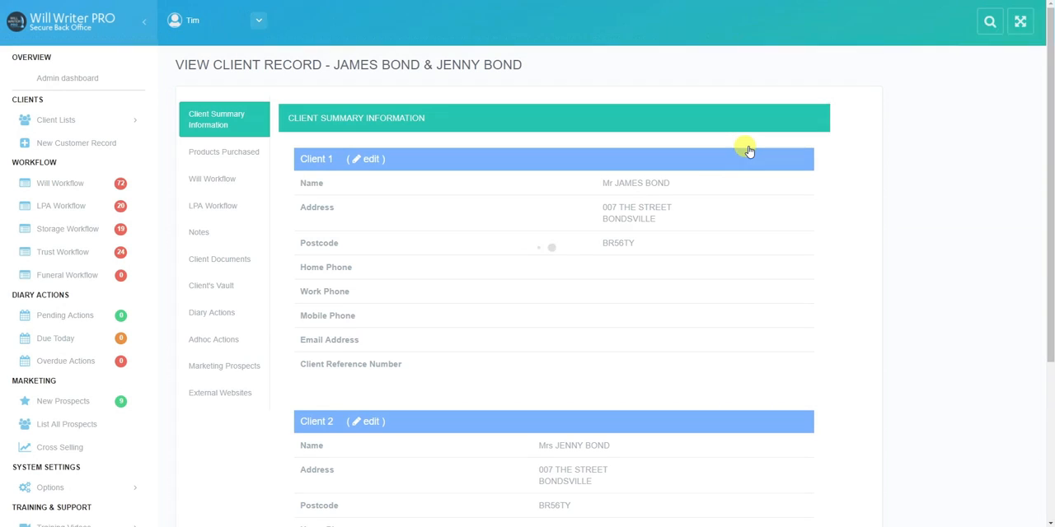
From the client's will workflow, start a customer email for Send Draft Will To Client and check the merged email body.
left_click(232, 187)
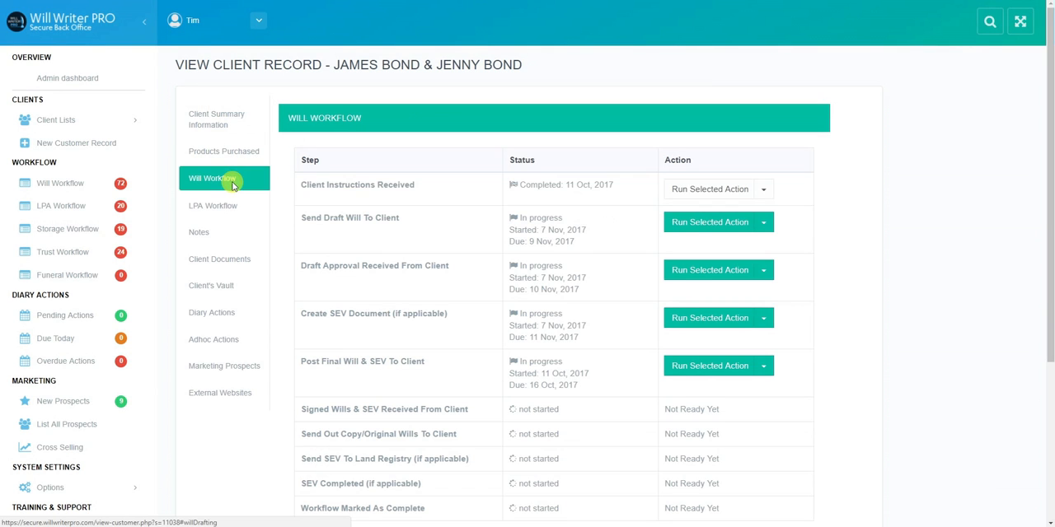
left_click(765, 223)
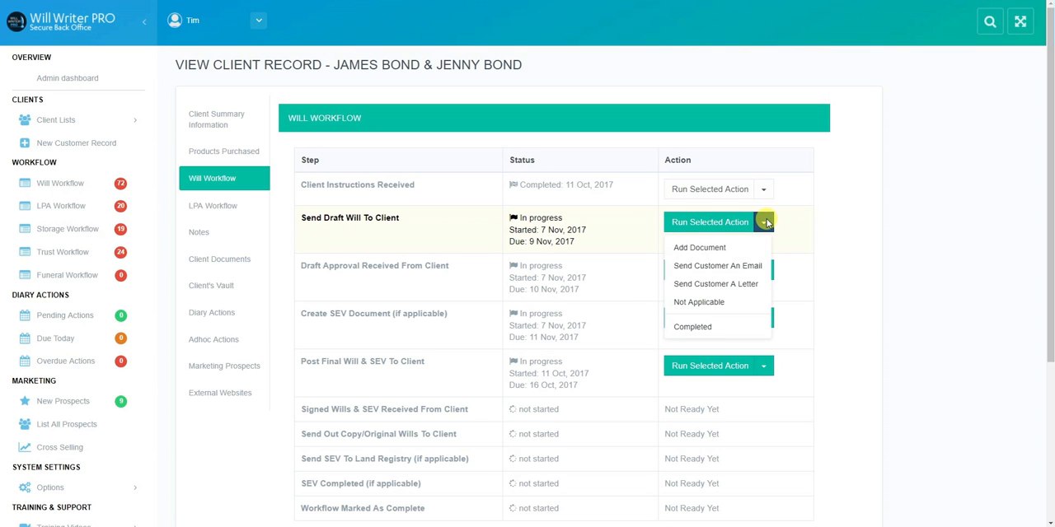
left_click(746, 268)
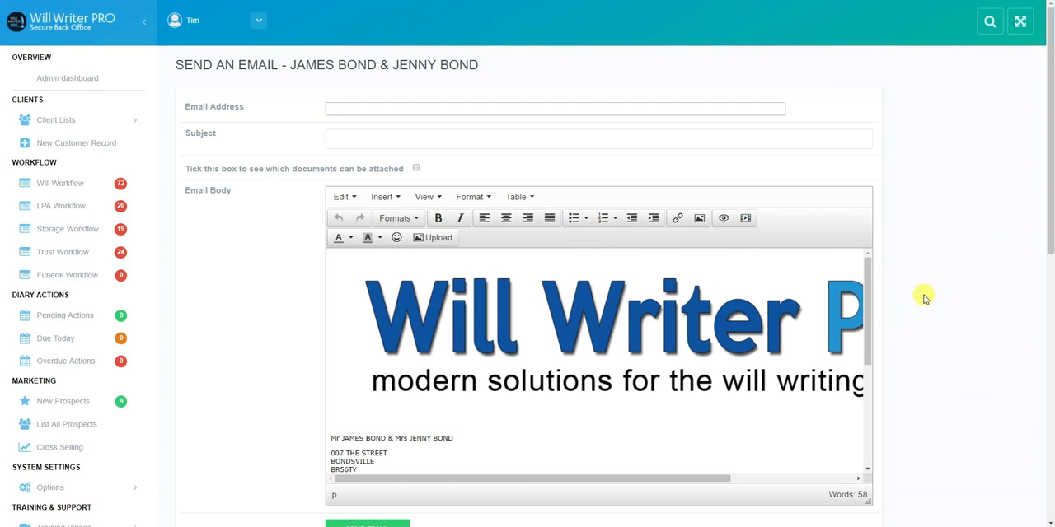
left_click_drag(867, 317, 863, 387)
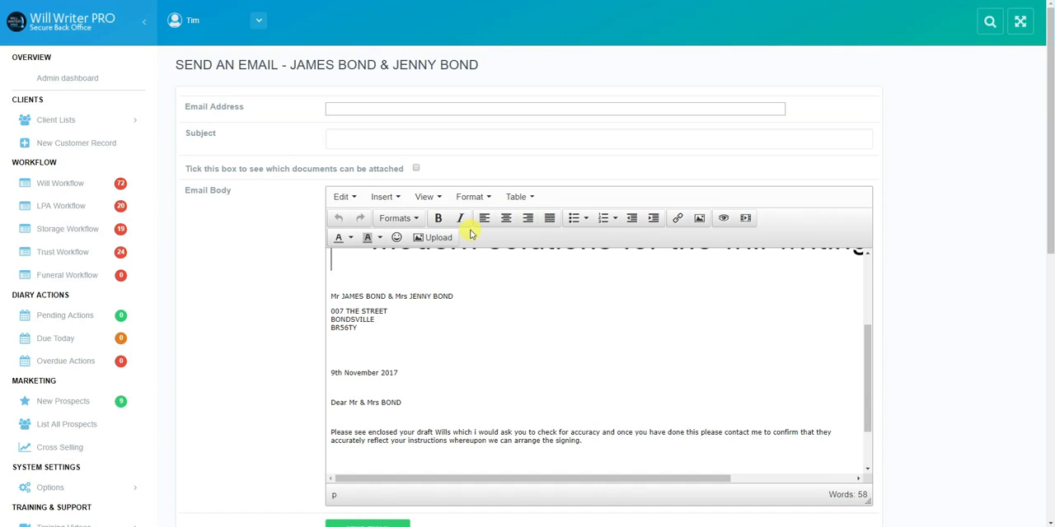
Return to the back office dashboard and view the product list in the system settings.
left_click(58, 29)
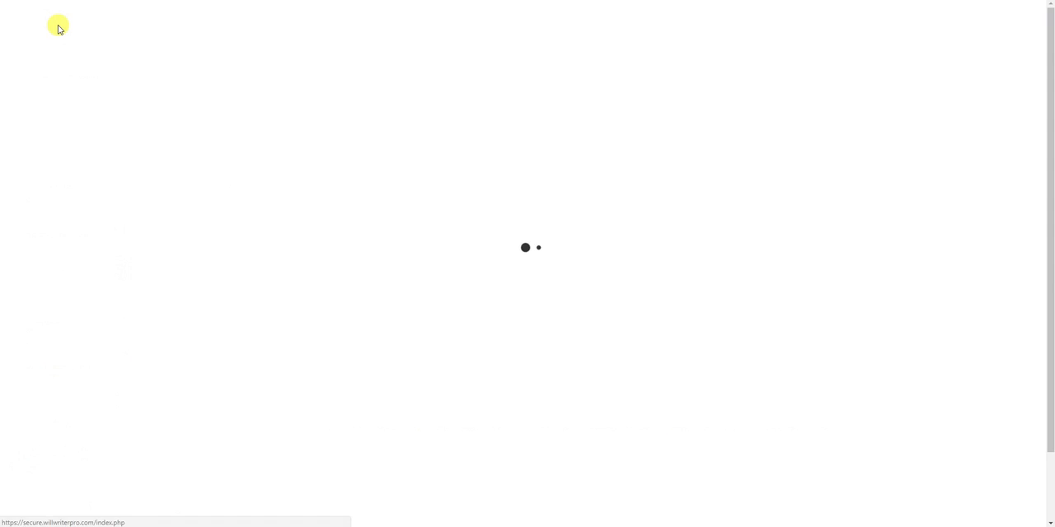
left_click_drag(1049, 124, 1051, 194)
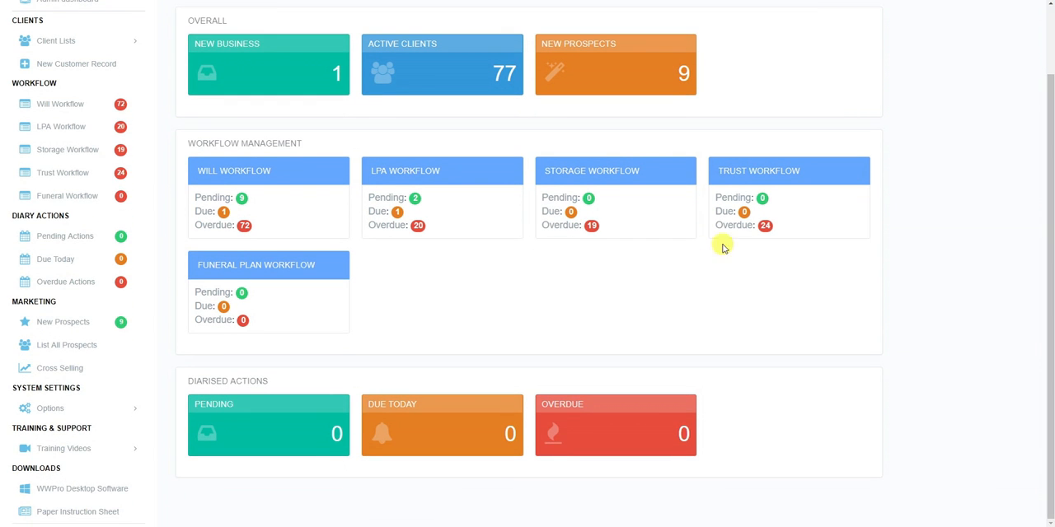
left_click(54, 409)
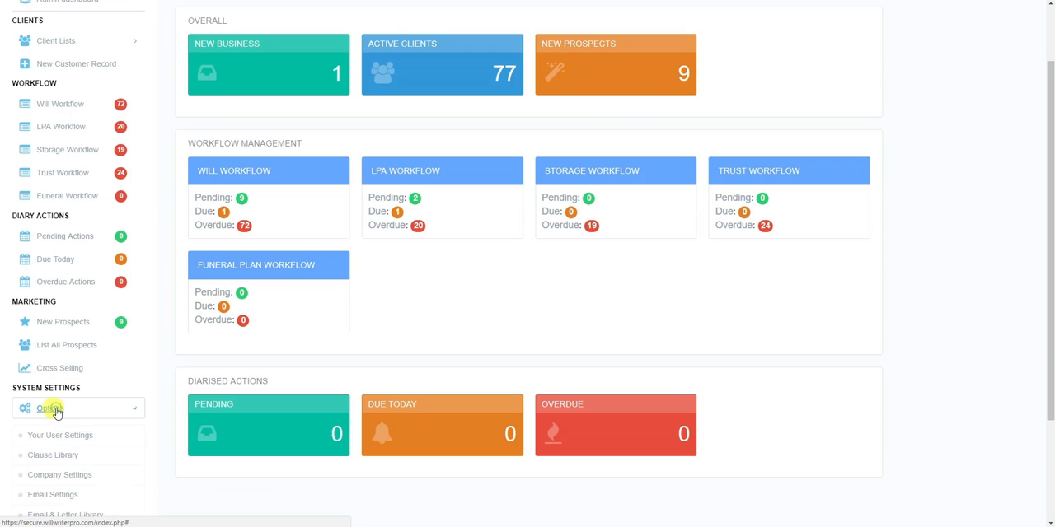
left_click_drag(1050, 210, 1050, 322)
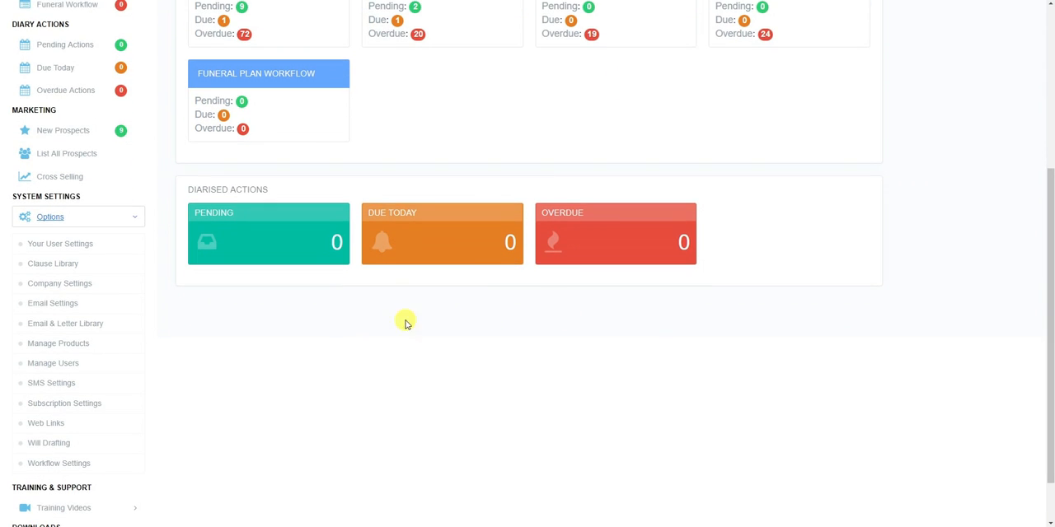
left_click(85, 346)
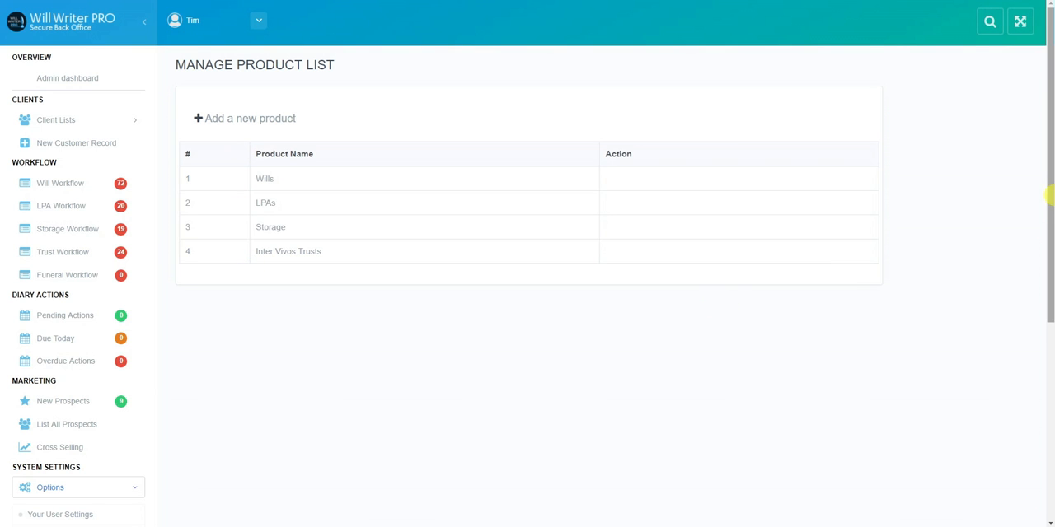
From the user management settings, bring up the form for adding a user and view the available user types.
left_click_drag(1051, 193, 1051, 306)
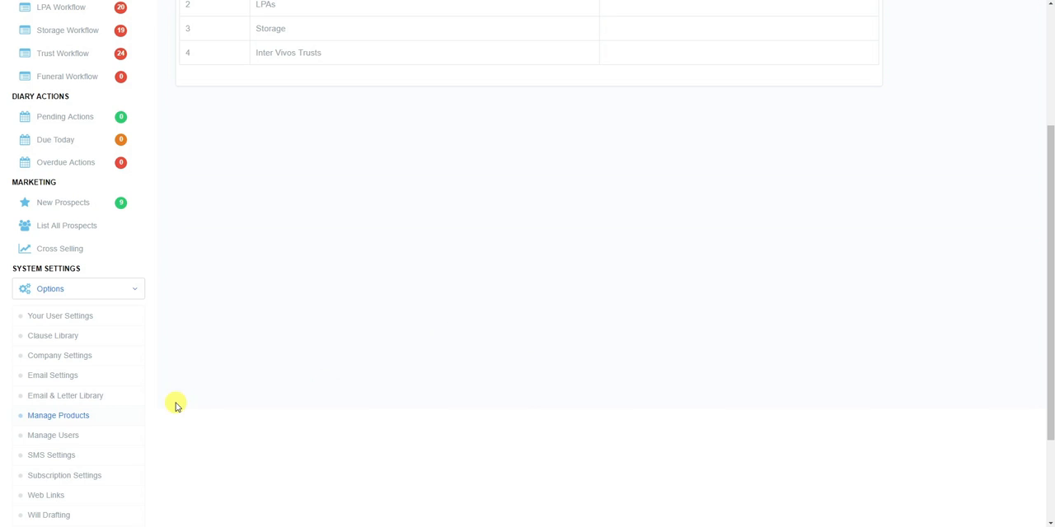
left_click(75, 439)
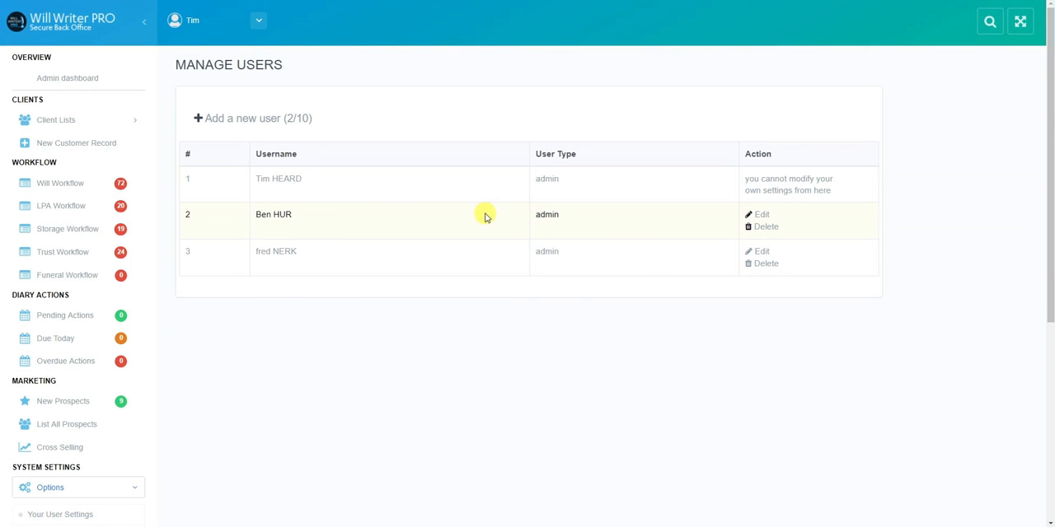
left_click(269, 121)
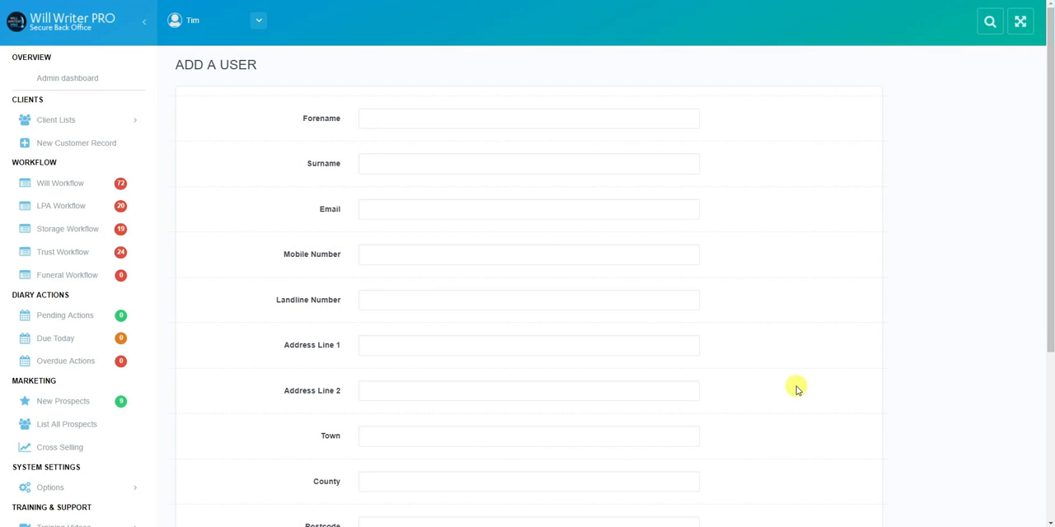
left_click_drag(1049, 294, 1049, 469)
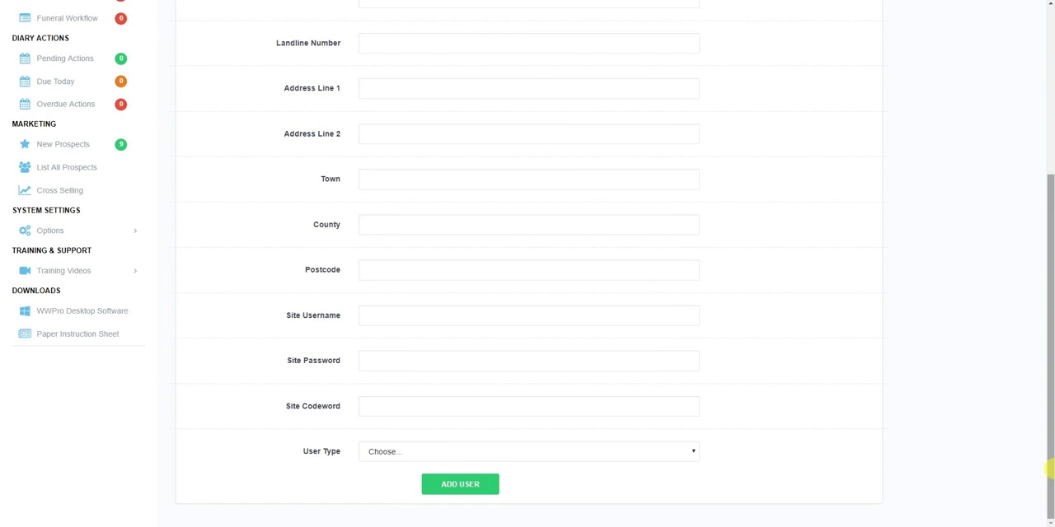
left_click(694, 454)
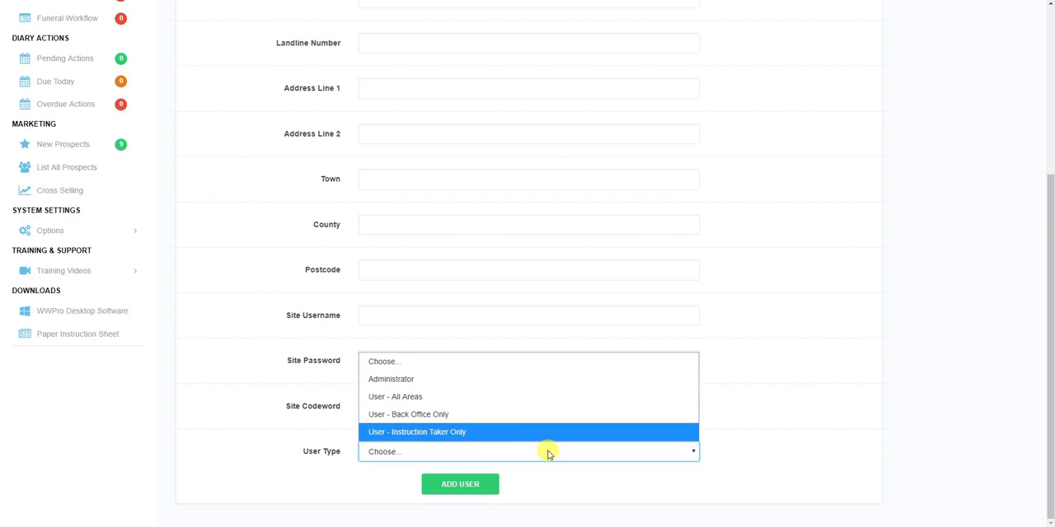
Review the SMS messaging settings and look through the list of external weblinks in the system settings.
left_click(37, 238)
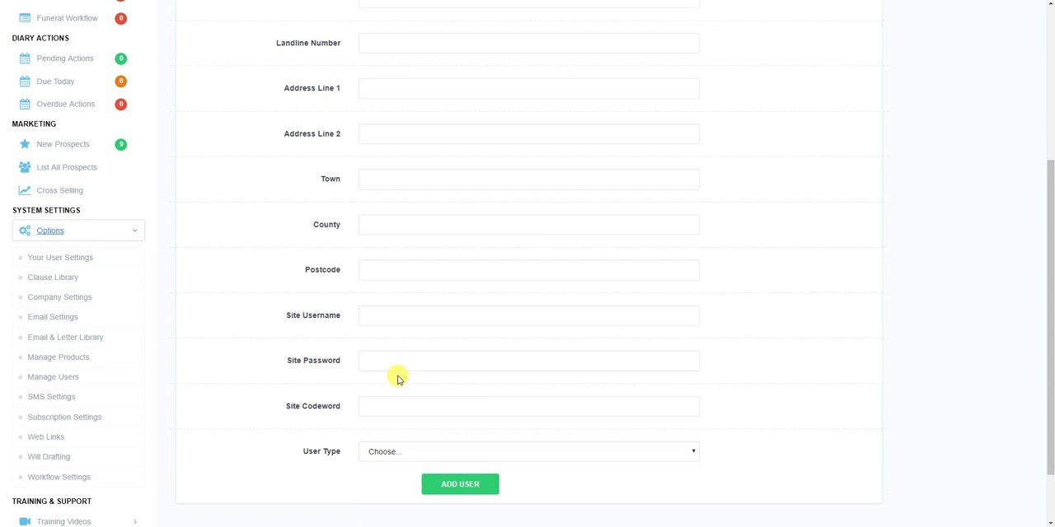
left_click(66, 400)
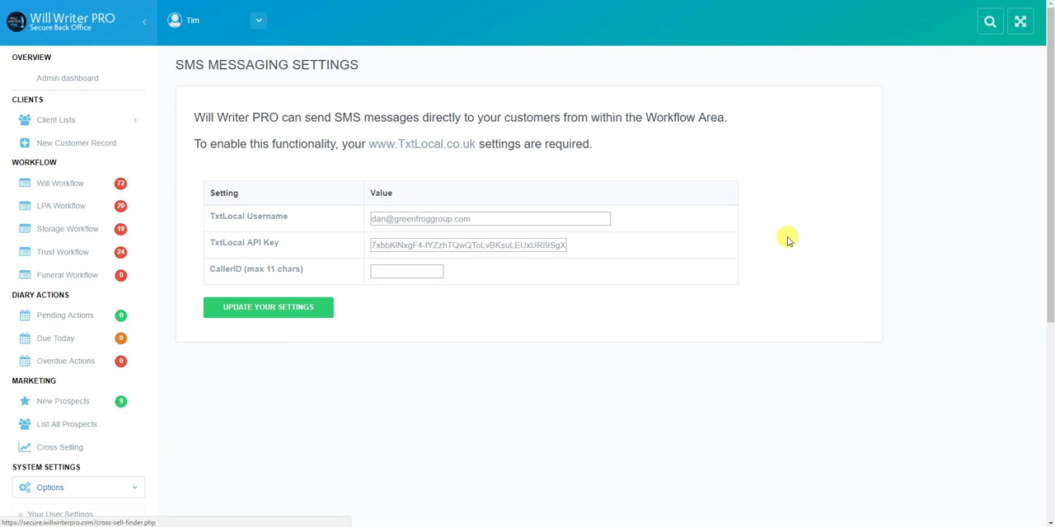
left_click_drag(1047, 156, 1047, 250)
left_click_drag(1051, 147, 1048, 223)
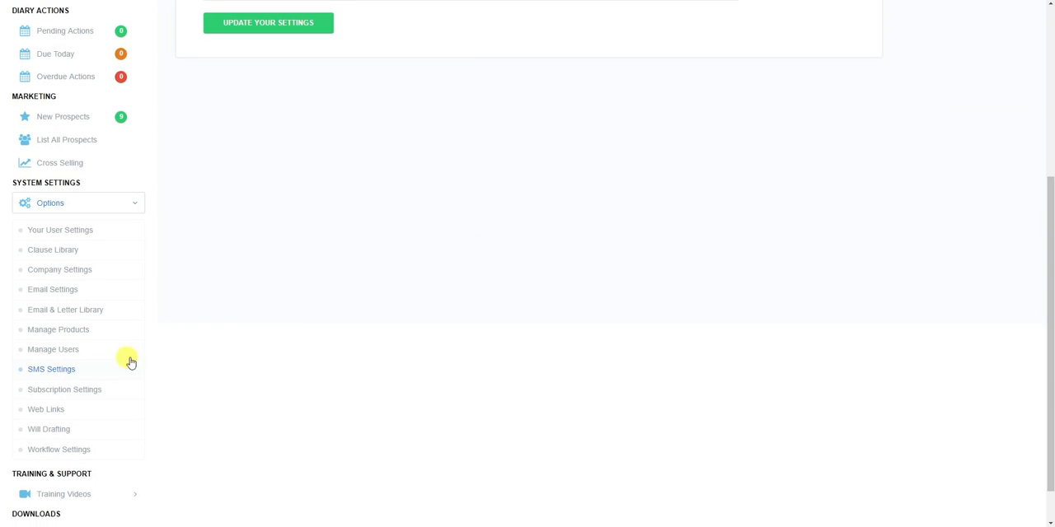
left_click(53, 409)
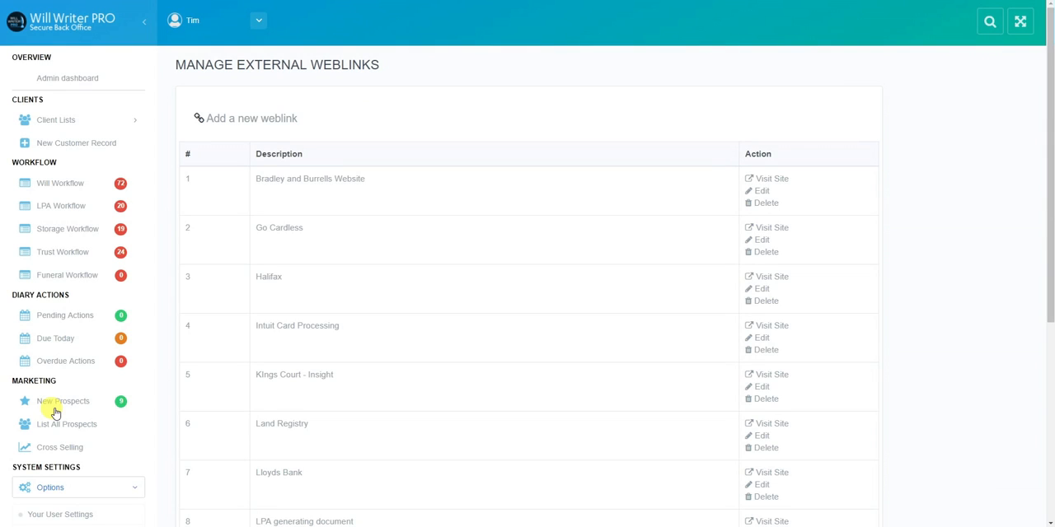
left_click_drag(1051, 141, 1031, 170)
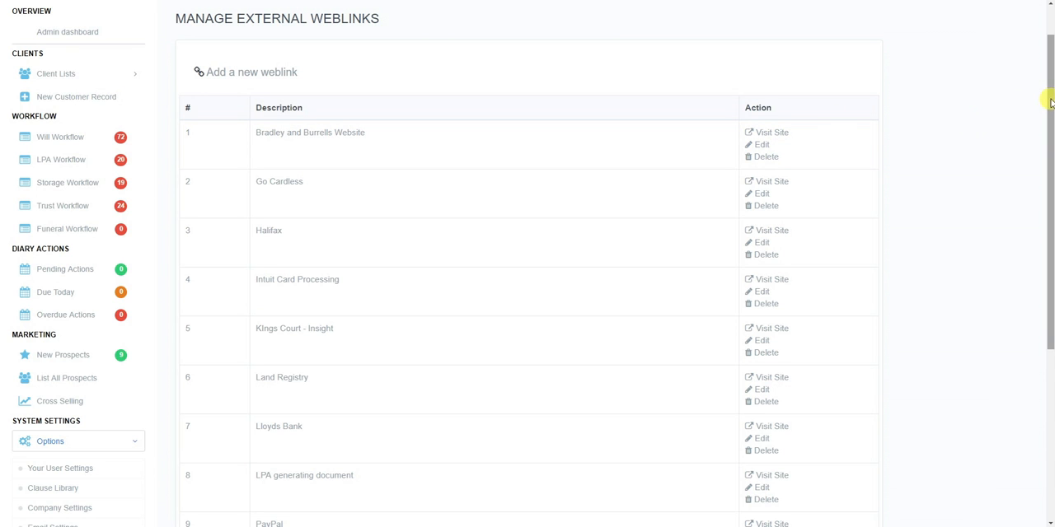
left_click_drag(1050, 99, 1042, 66)
scroll(1042, 66, "down", 2)
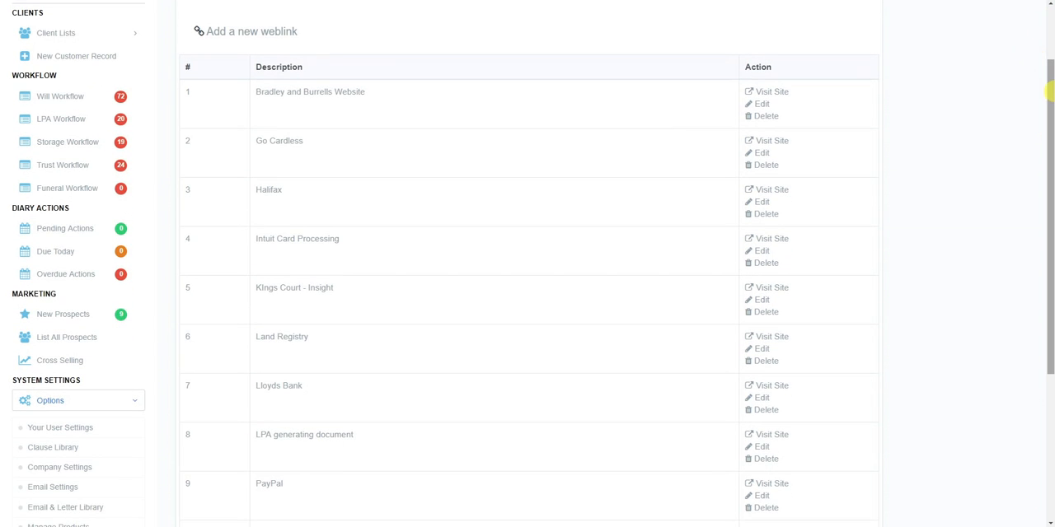
left_click_drag(1052, 99, 1036, 24)
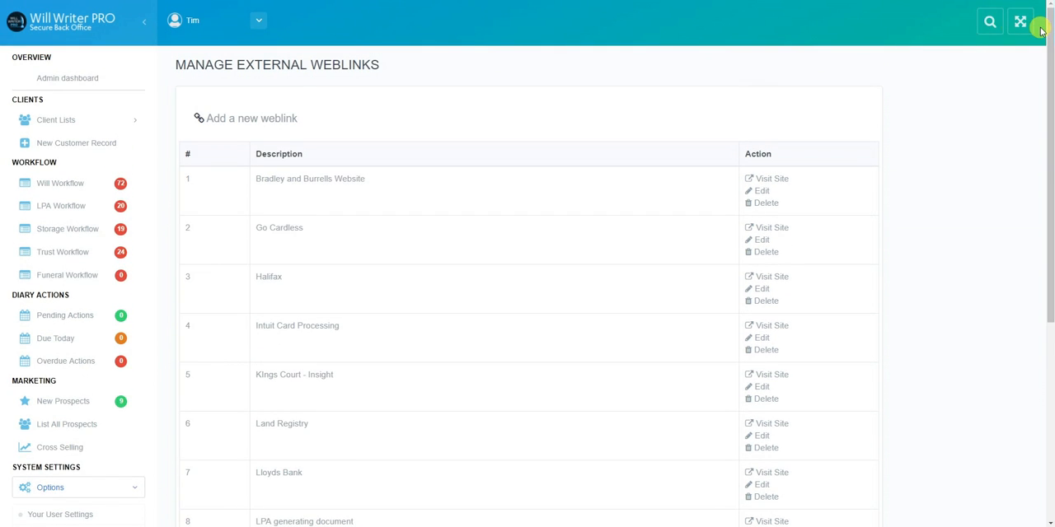
Find the same client couple again by surname and view the external websites listed in their first matching record.
left_click(989, 23)
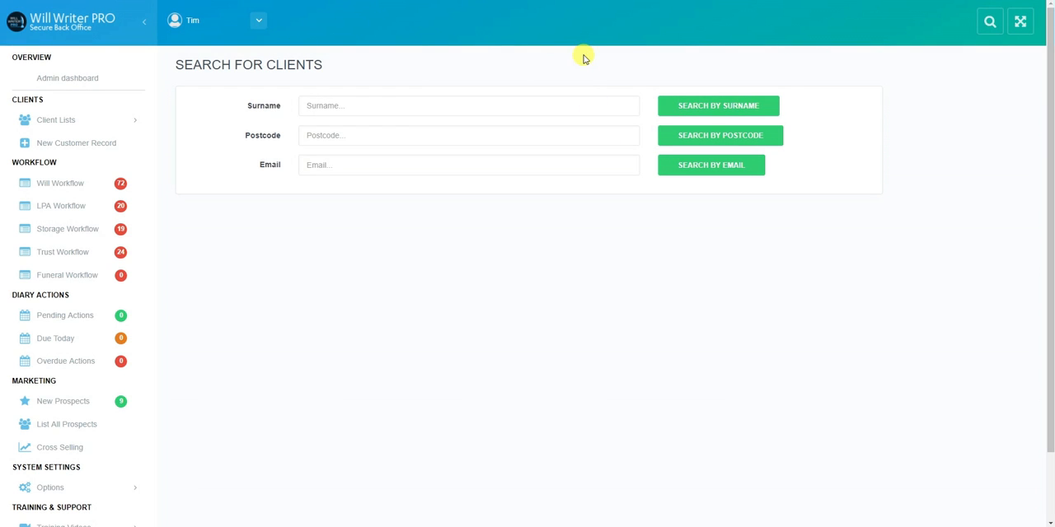
left_click(350, 111)
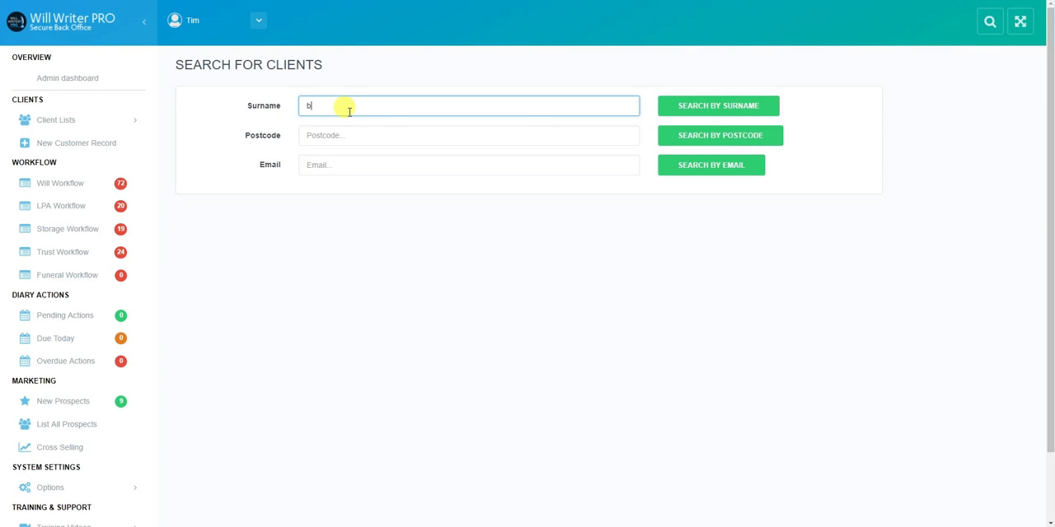
type("bond")
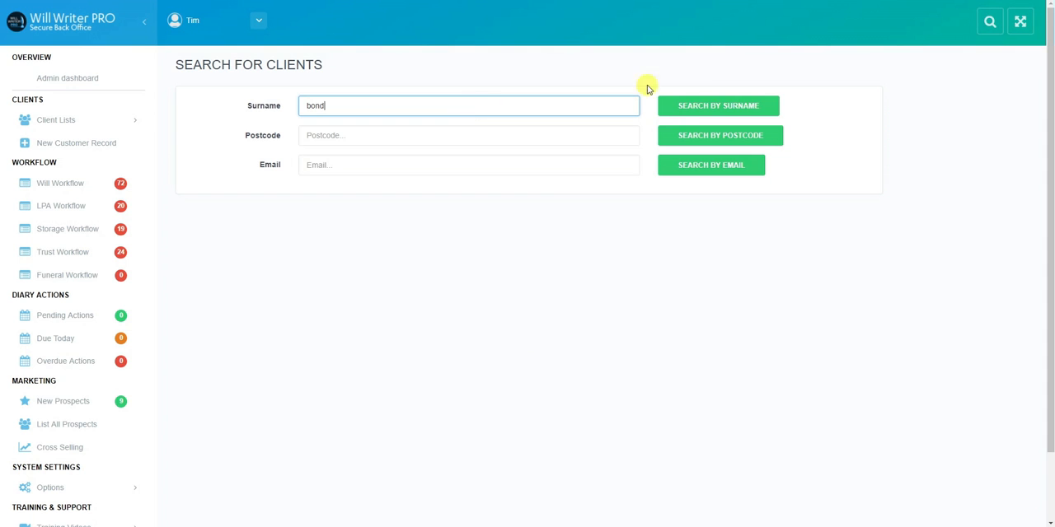
left_click(689, 116)
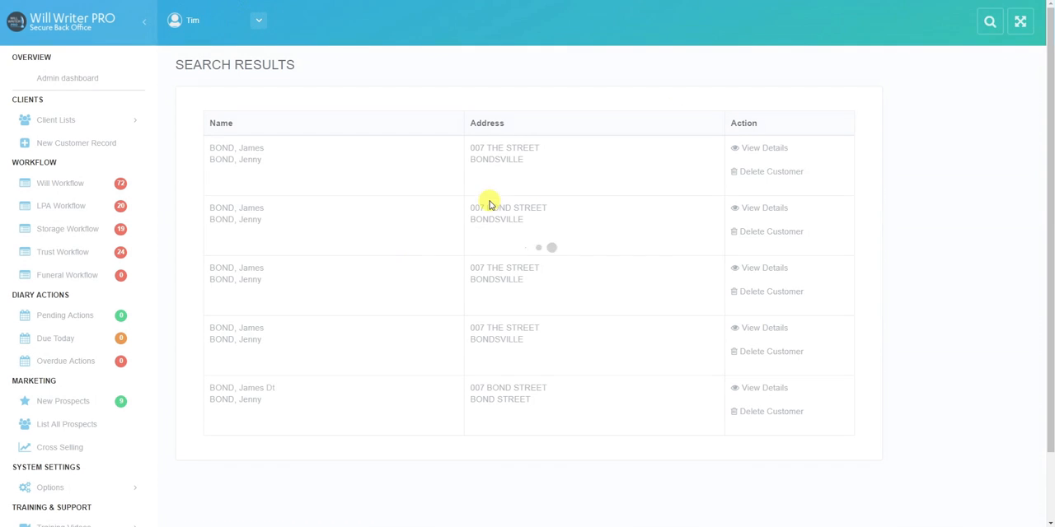
left_click(750, 152)
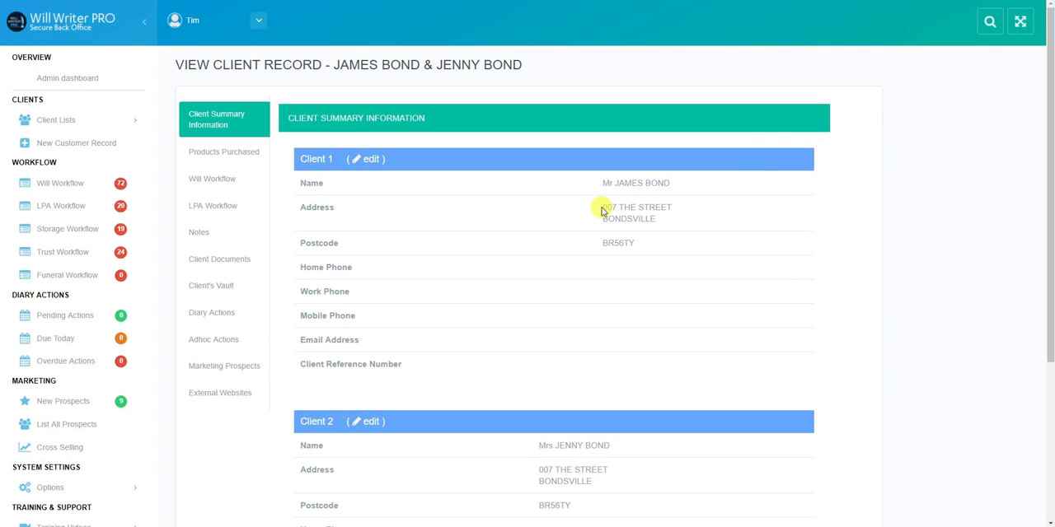
left_click(235, 397)
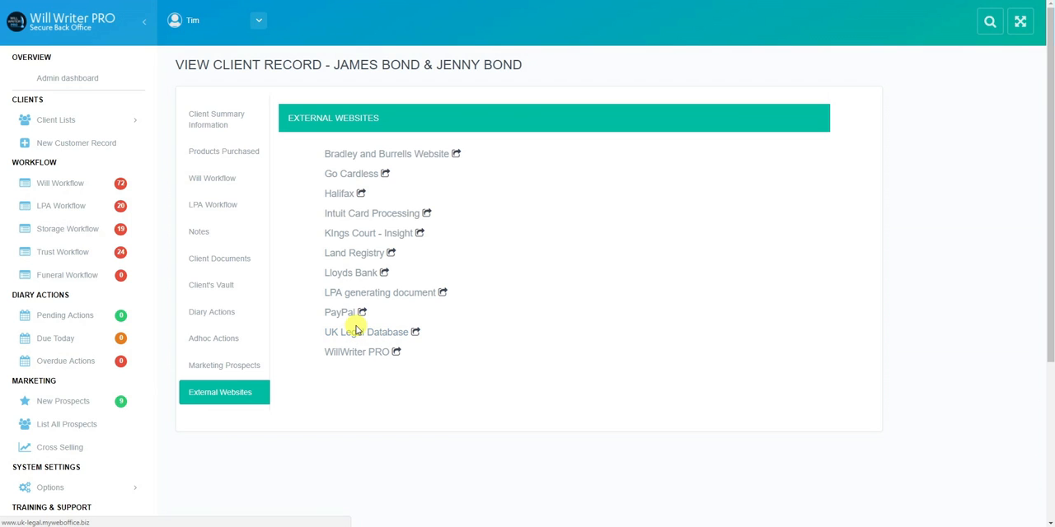
Visit the Land Registry website from the client record's external websites and close it again.
left_click(365, 258)
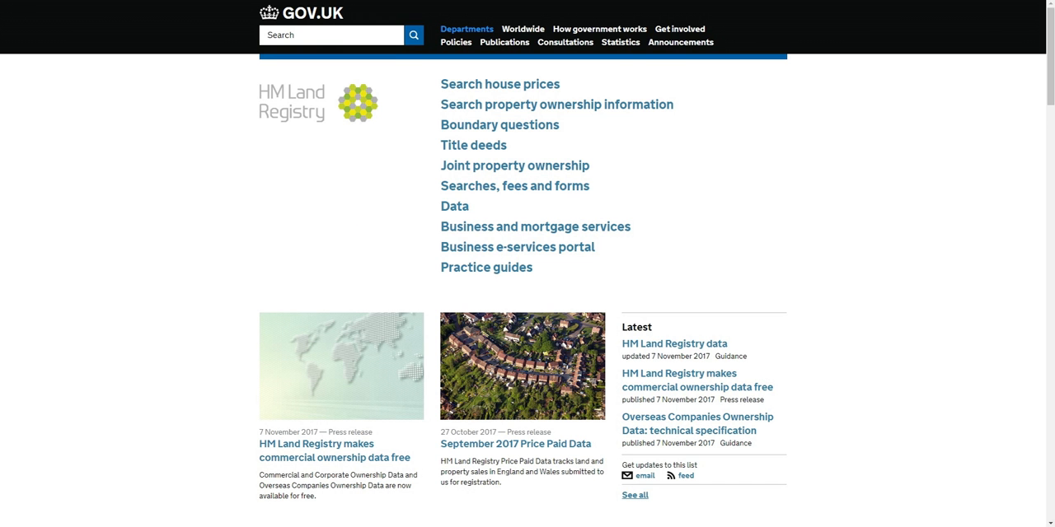
key("ctrl+w")
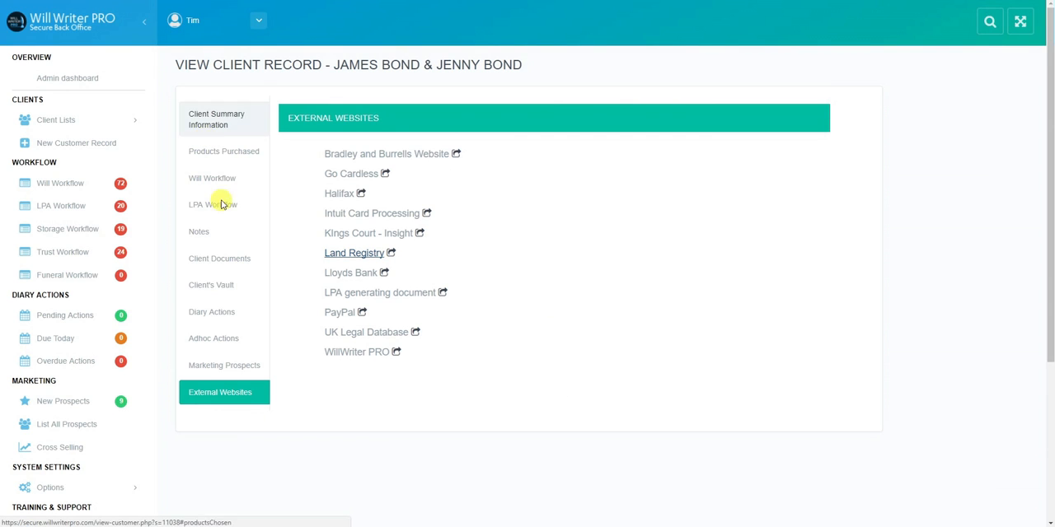
Bring up the will drafting settings and review the professional executor's company details and the document layout options.
left_click(59, 487)
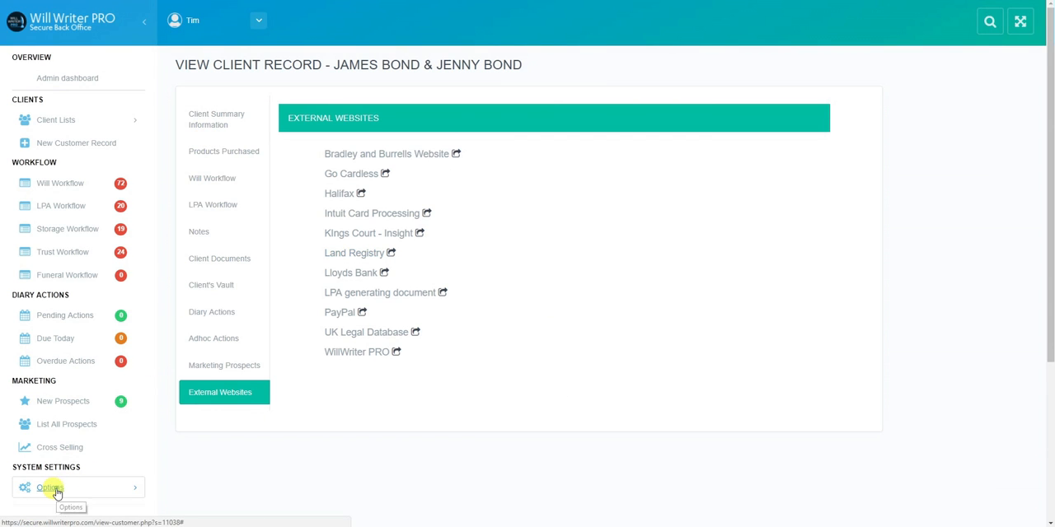
left_click_drag(1048, 113, 1049, 286)
left_click(57, 426)
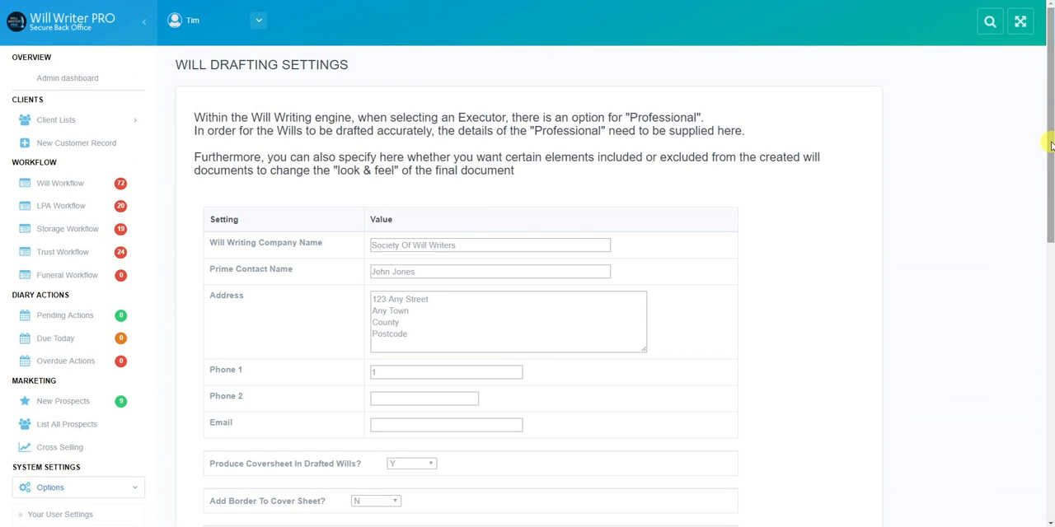
left_click_drag(1051, 145, 1051, 174)
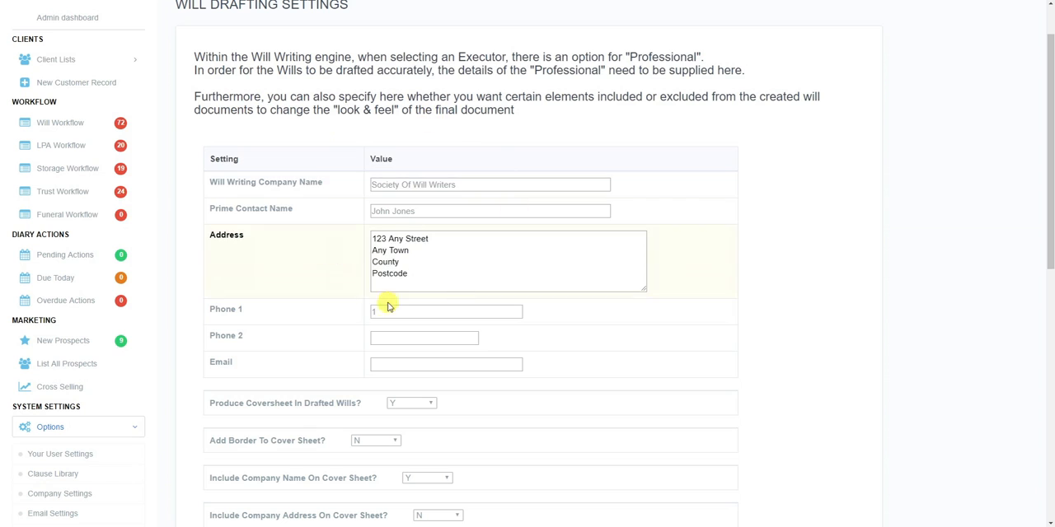
left_click(412, 183)
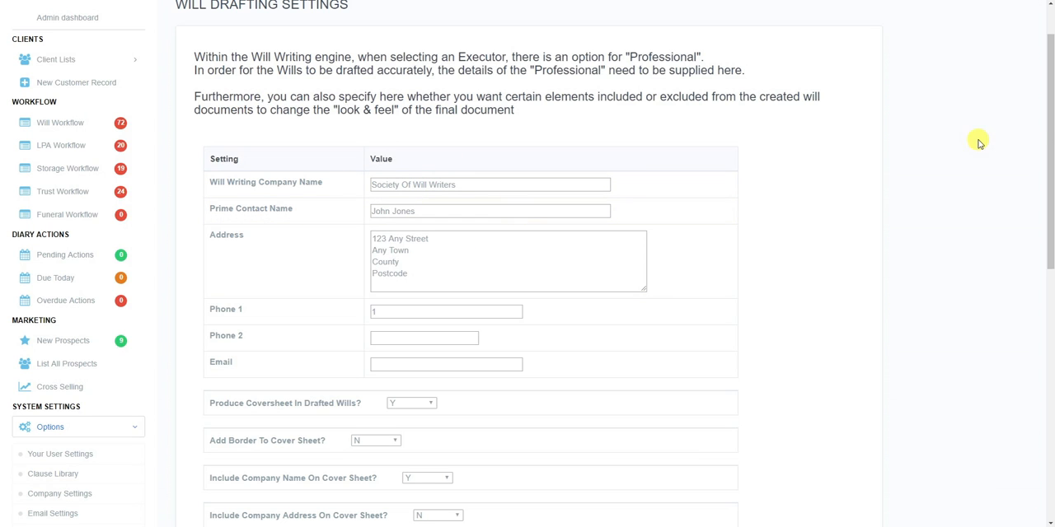
left_click_drag(1052, 126, 1052, 223)
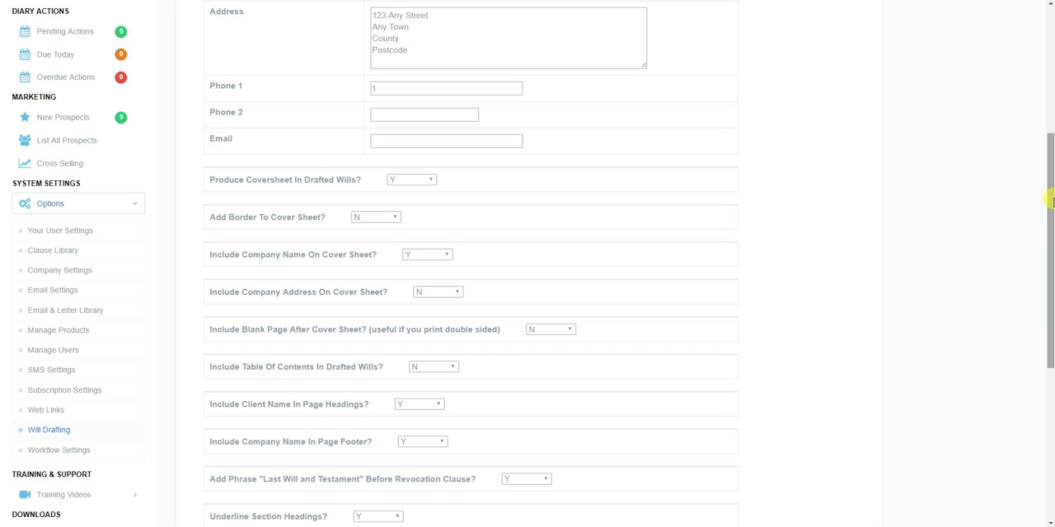
left_click_drag(1051, 204, 1051, 333)
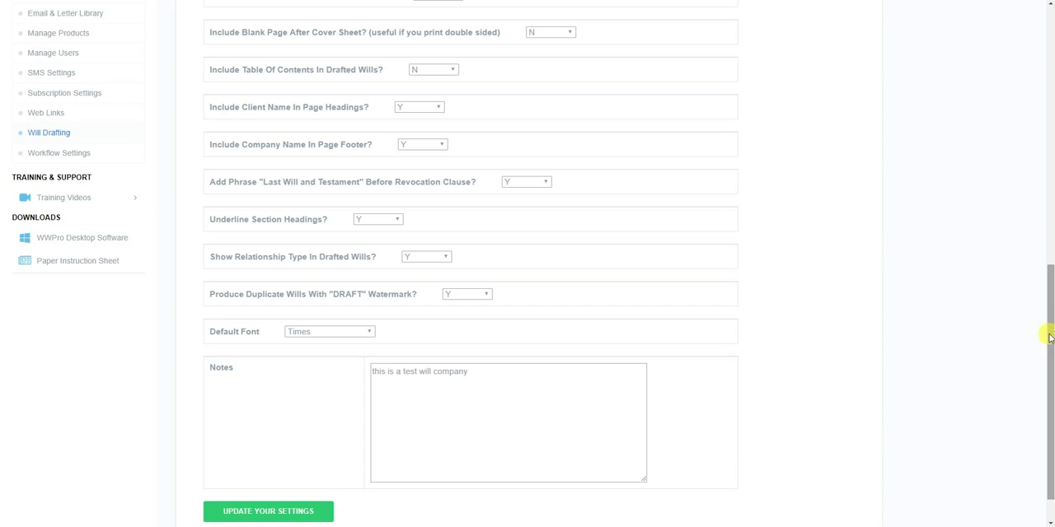
left_click_drag(1049, 338, 1048, 364)
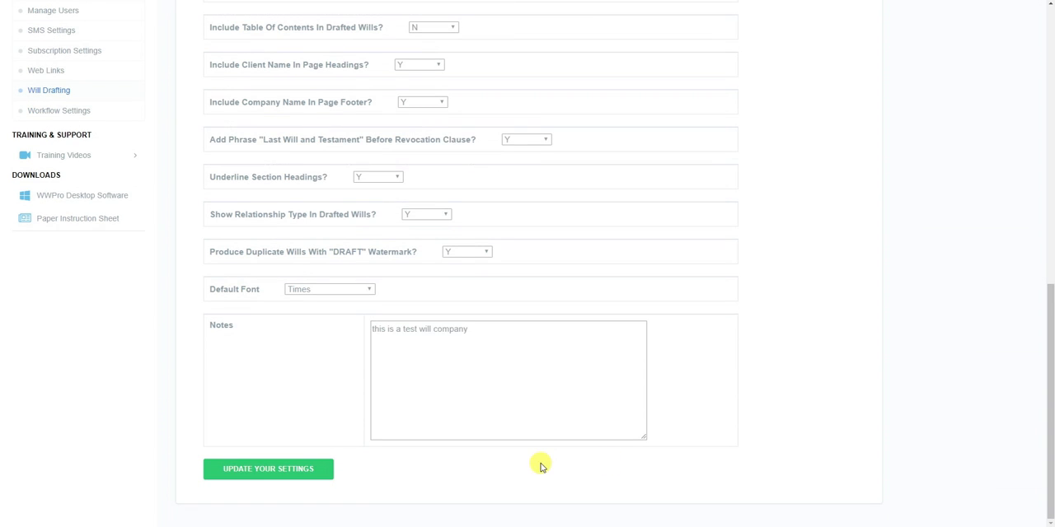
Check the default font choices for drafted wills and save the will drafting settings.
left_click(370, 290)
left_click(372, 292)
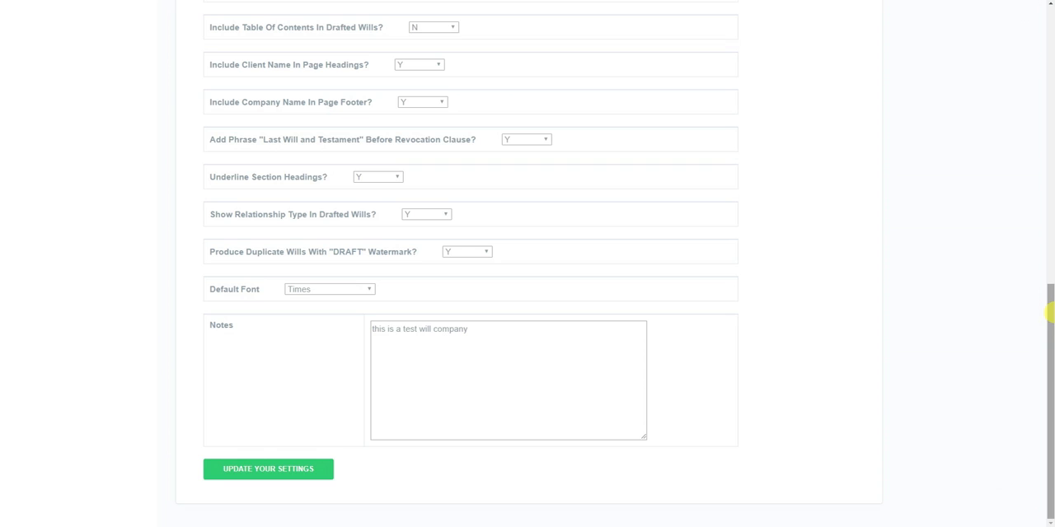
left_click(257, 477)
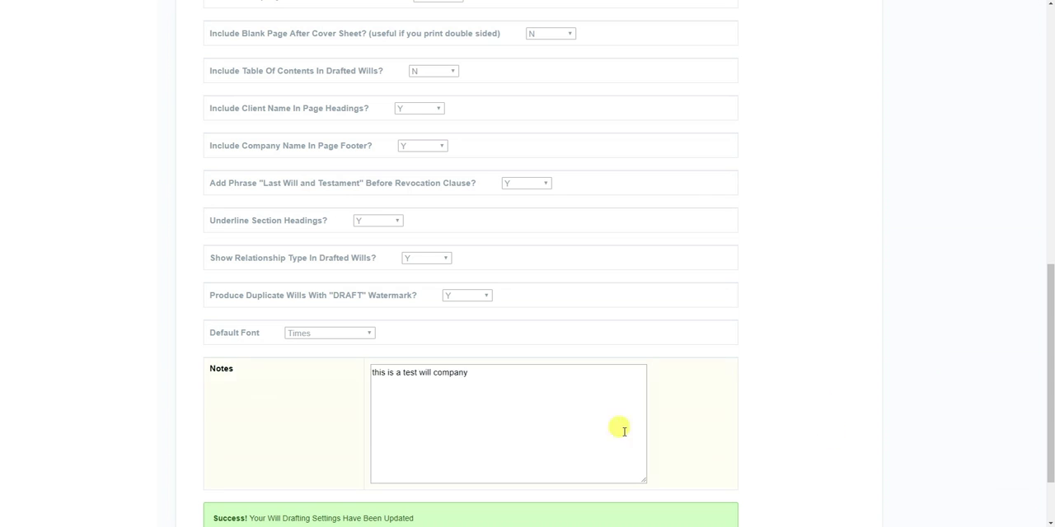
In the workflow settings, set the will workflow delay for Stage 2 - Send Draft Will To Client to 5 days and save.
left_click_drag(1051, 299, 448, 193)
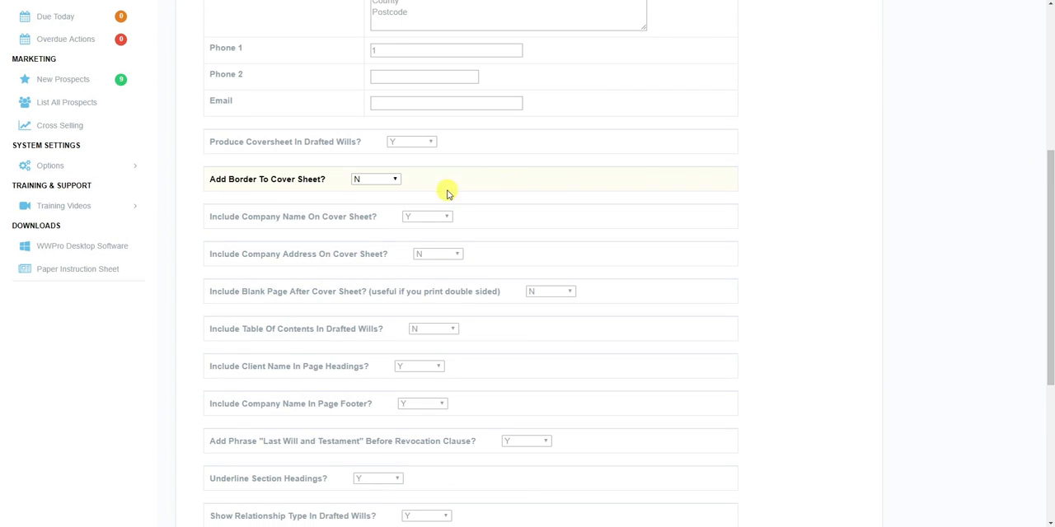
left_click(51, 169)
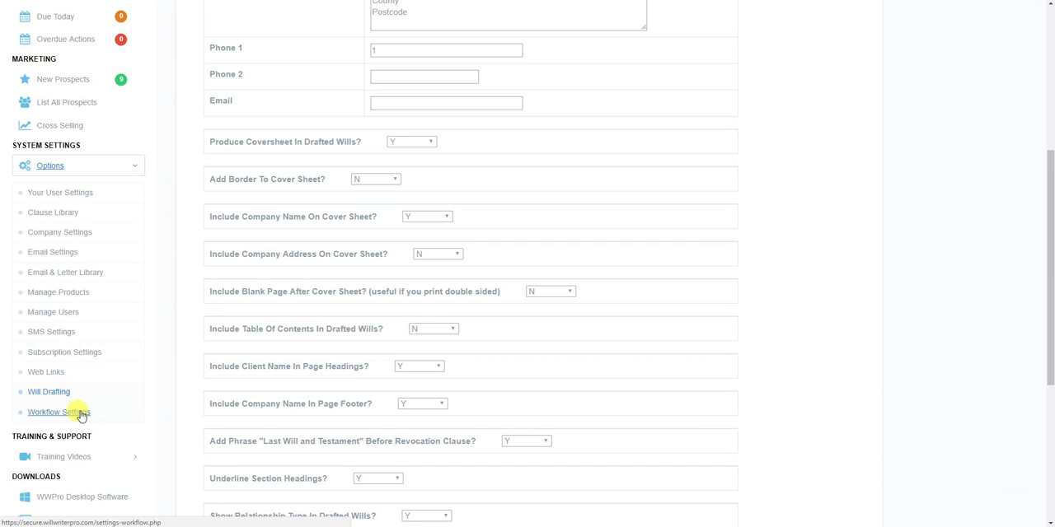
left_click(80, 414)
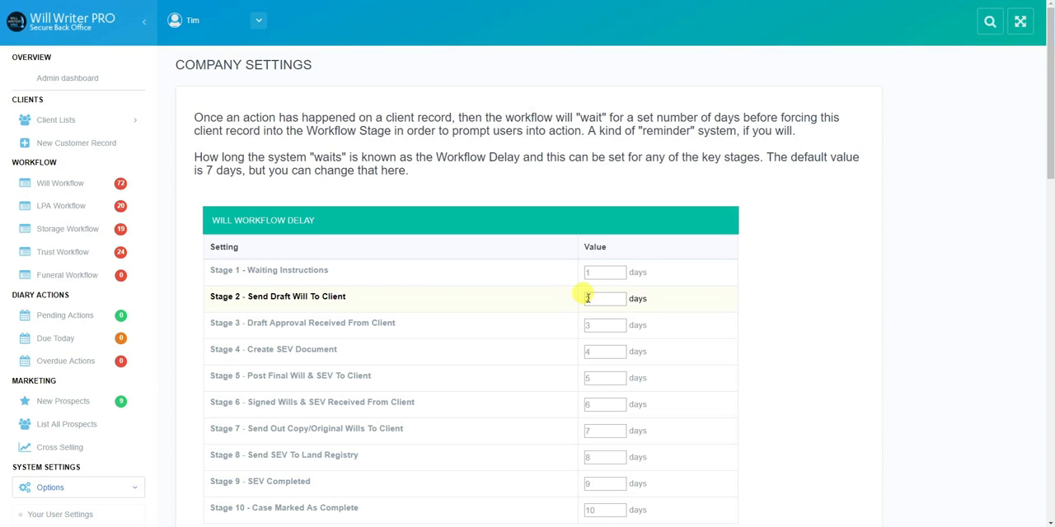
left_click_drag(591, 299, 586, 298)
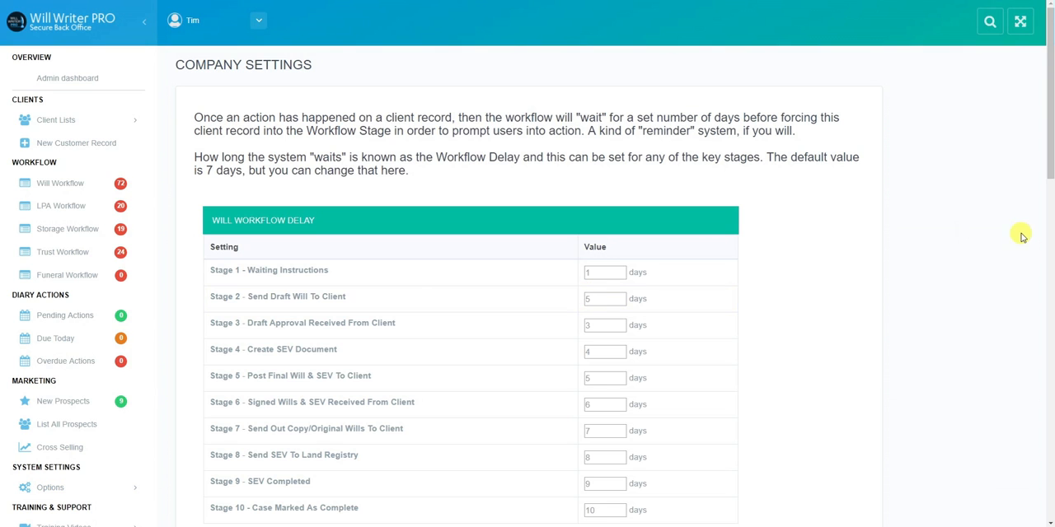
left_click_drag(1051, 163, 1050, 499)
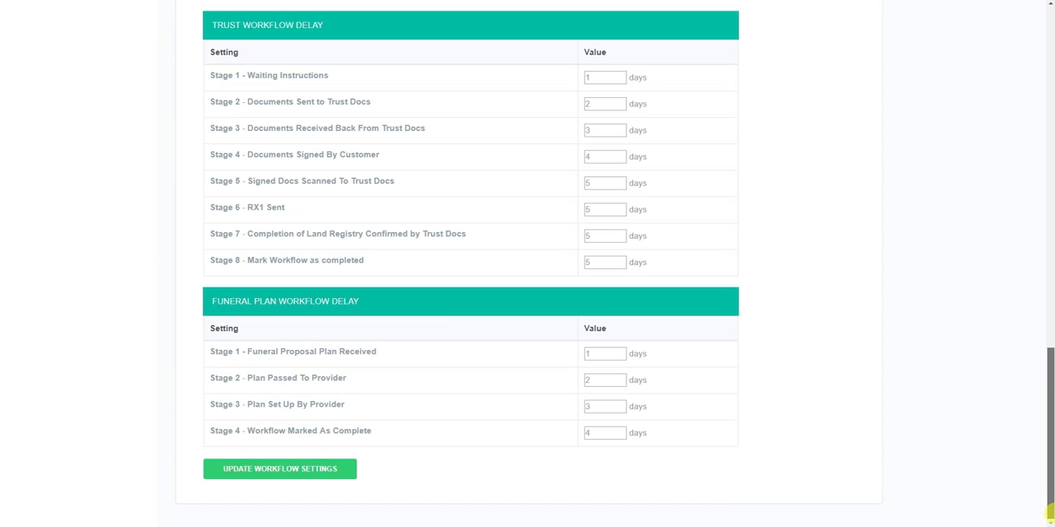
left_click(281, 469)
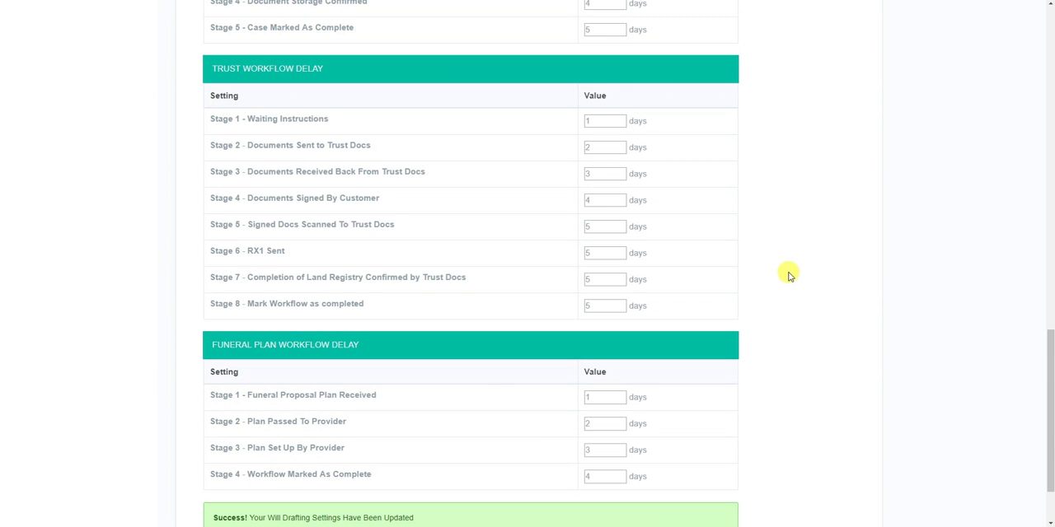
Return to the dashboard and look over the full list of system settings options.
left_click_drag(1050, 371, 984, 33)
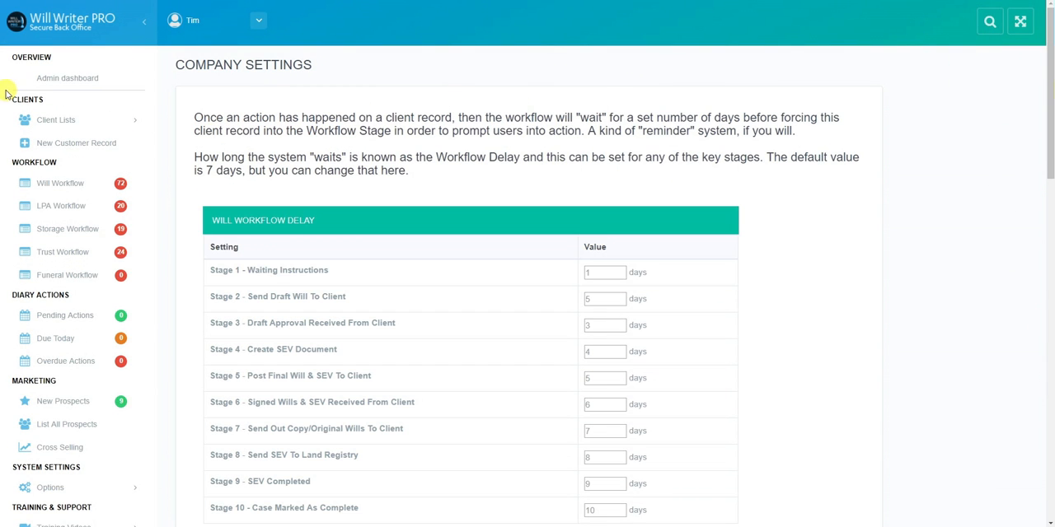
left_click(64, 27)
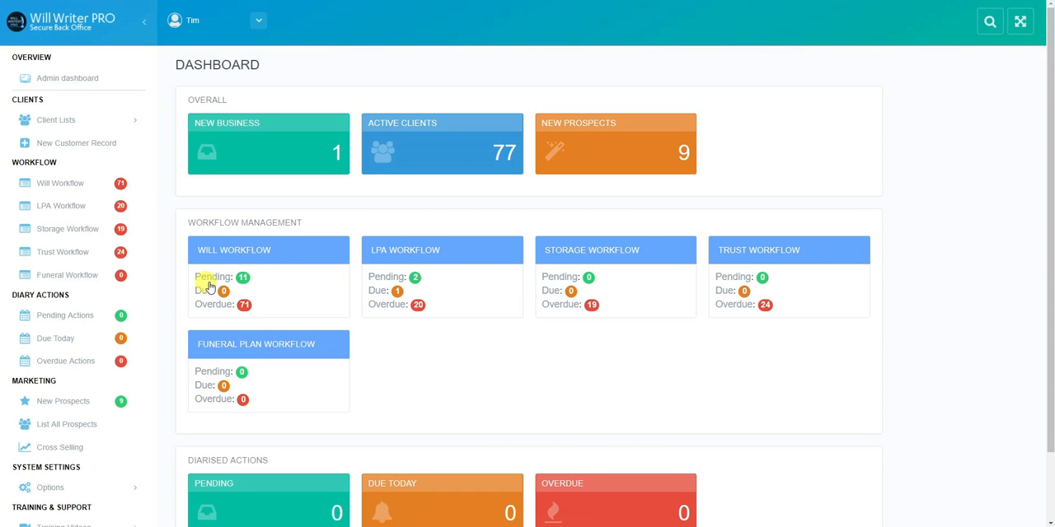
scroll(1050, 317, "down", 2)
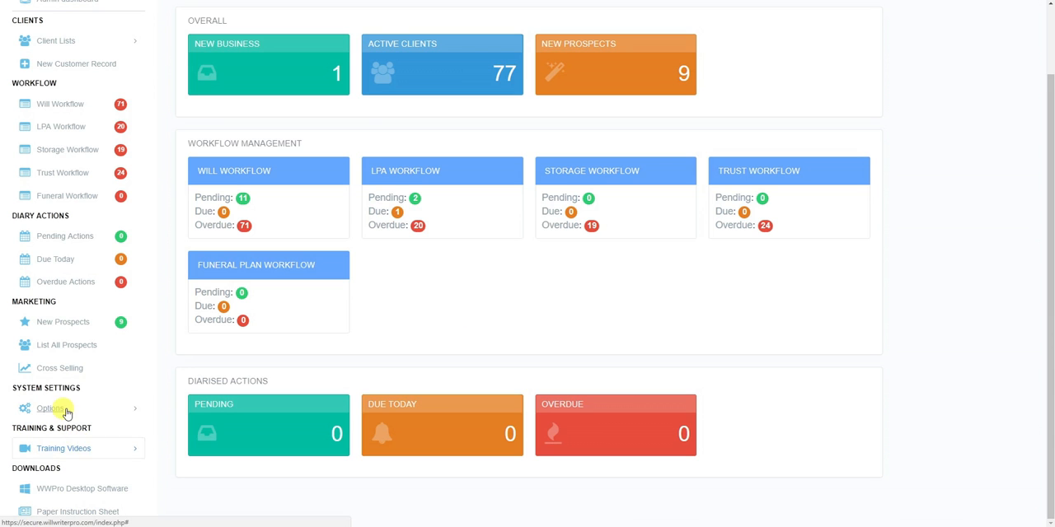
left_click(48, 408)
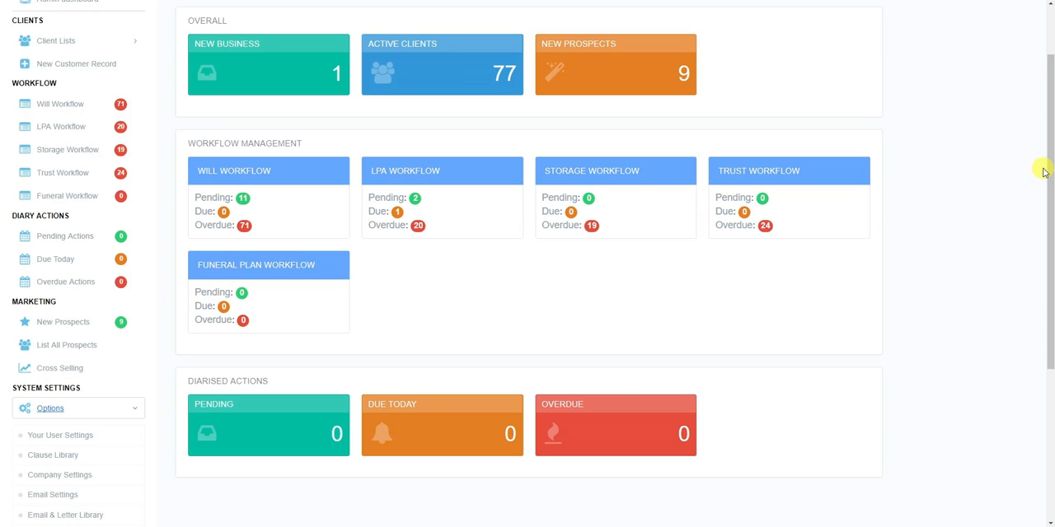
left_click_drag(1049, 171, 1051, 294)
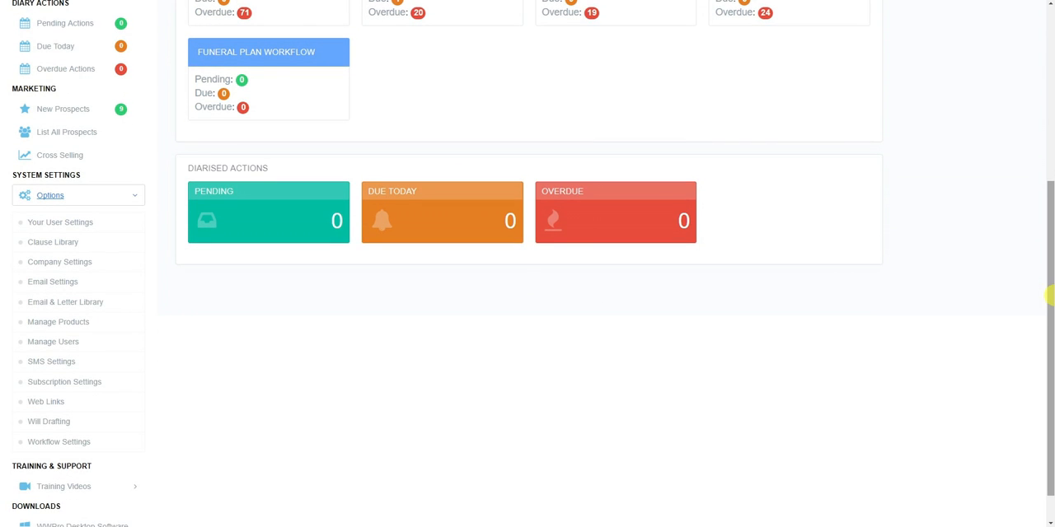
left_click_drag(1051, 295, 1029, 110)
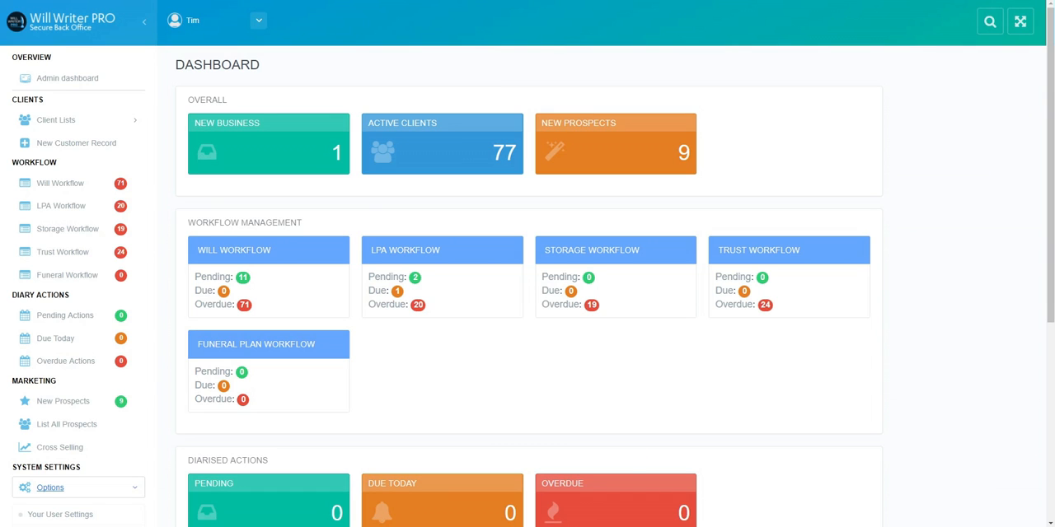
mouse_move(473, 526)
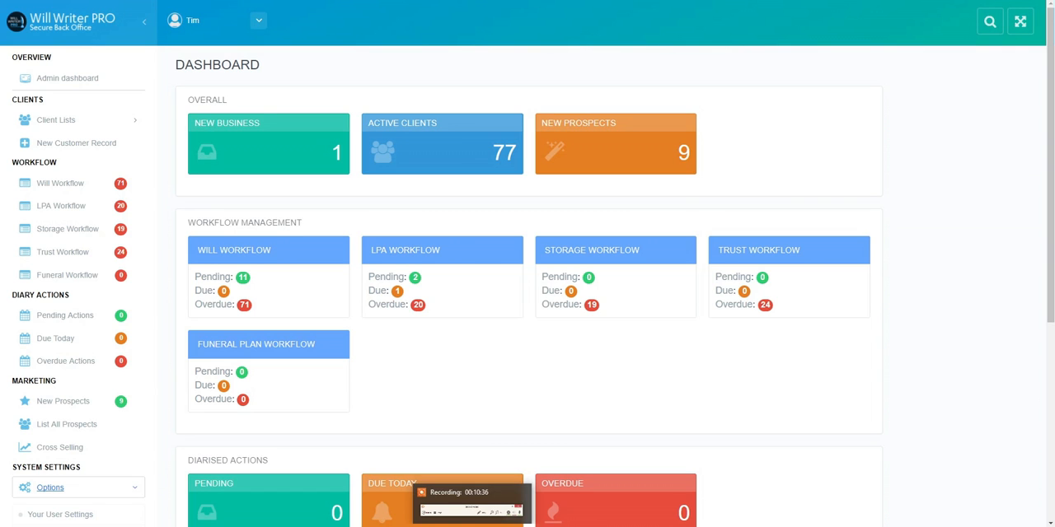
left_click(469, 504)
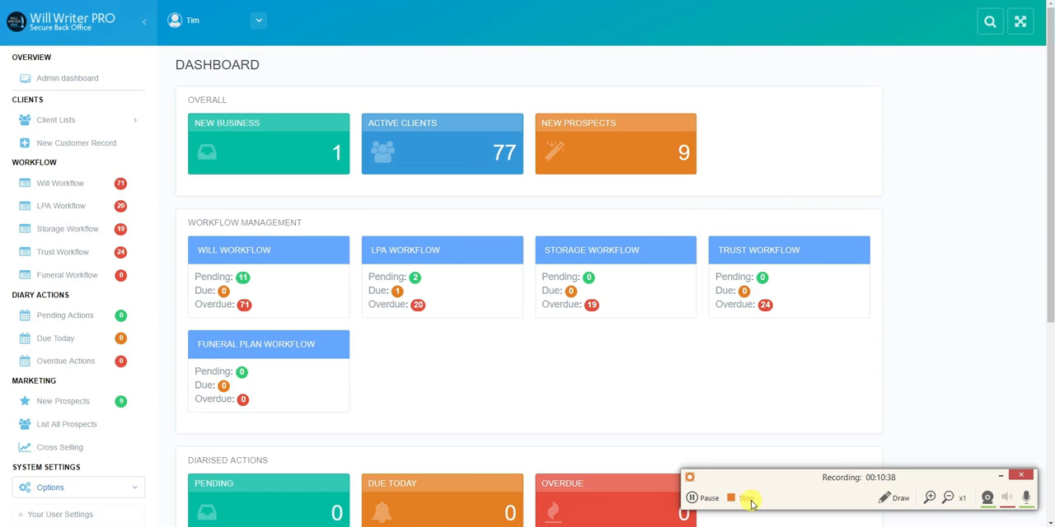